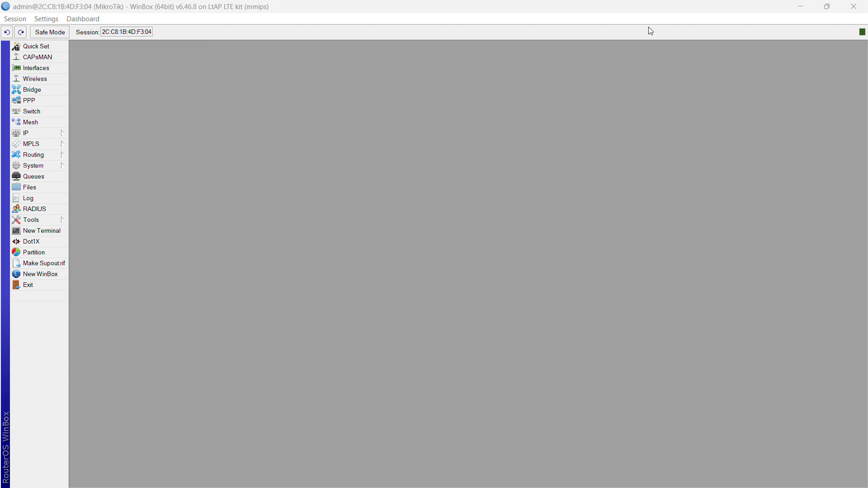
Close the open WinBox session with the MikroTik router.
{"action": "left_click", "coordinate": [799, 7]}
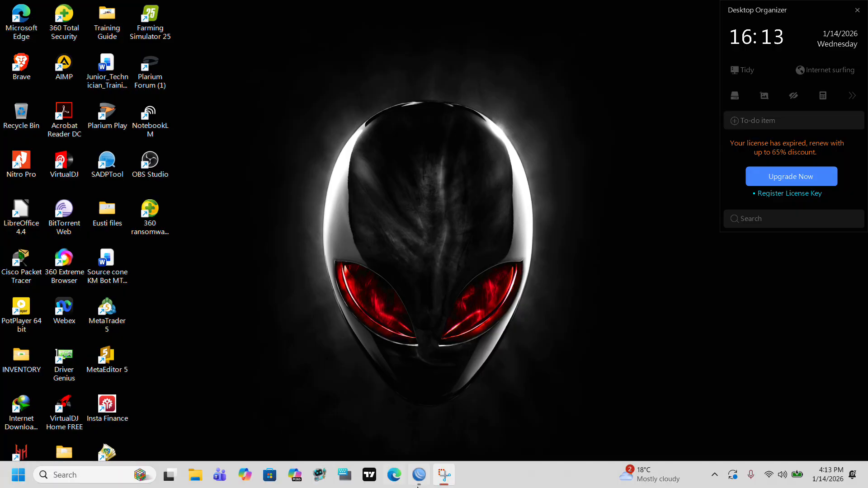
{"action": "left_click", "coordinate": [427, 485]}
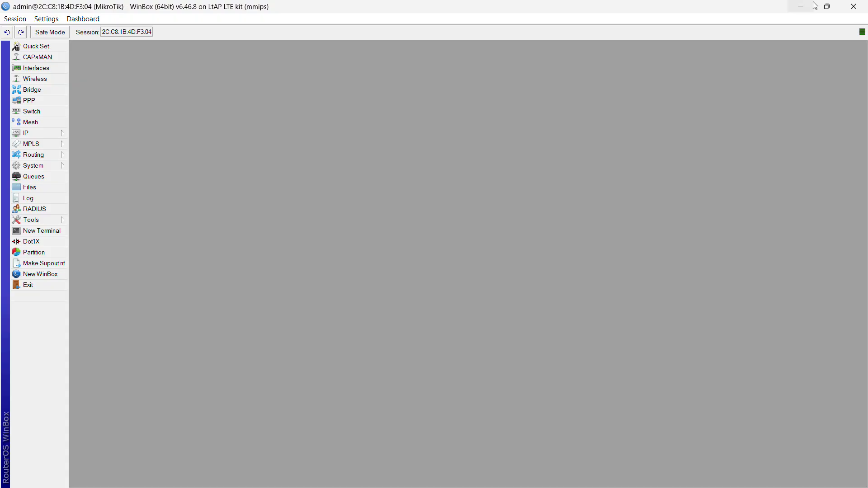
{"action": "left_click", "coordinate": [853, 6]}
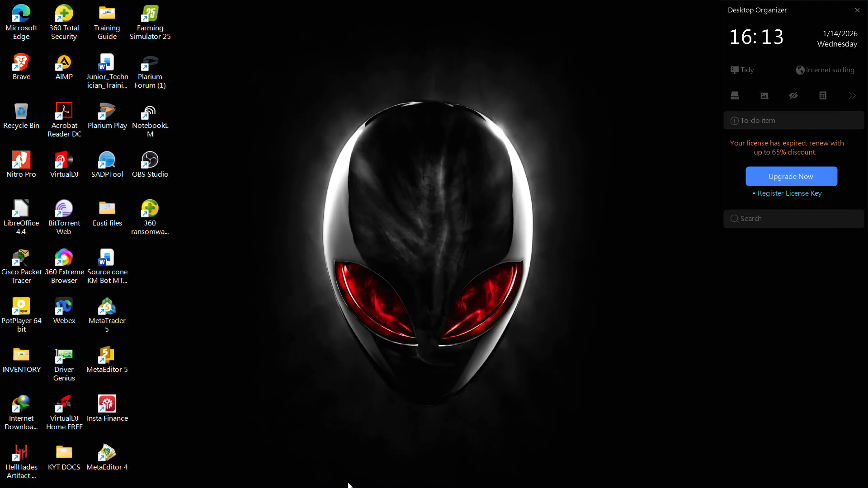
Launch winbox64 (1) from the Downloads folder and connect to the discovered MikroTik neighbor as admin.
{"action": "mouse_move", "coordinate": [350, 486]}
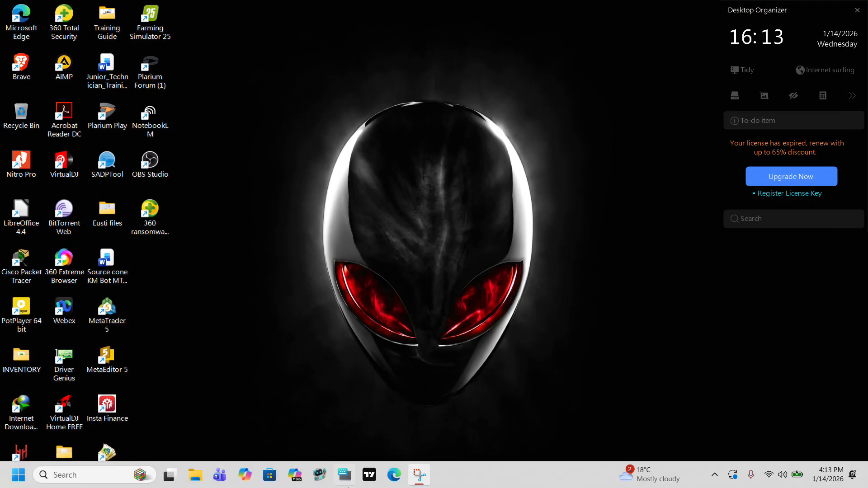
{"action": "left_click", "coordinate": [201, 475]}
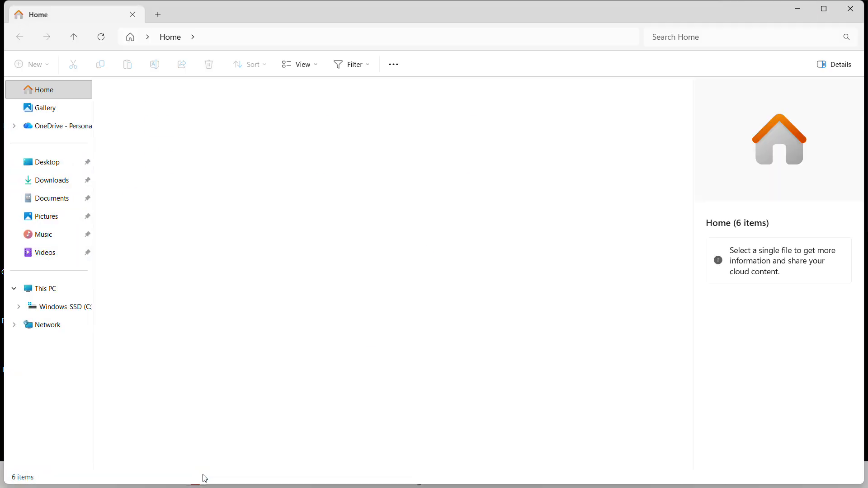
{"action": "double_click", "coordinate": [358, 117]}
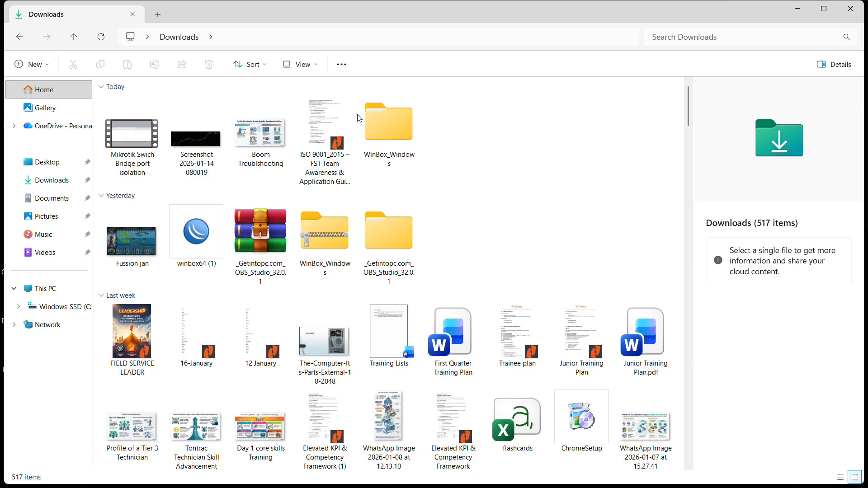
{"action": "left_click", "coordinate": [208, 230]}
{"action": "double_click", "coordinate": [207, 230]}
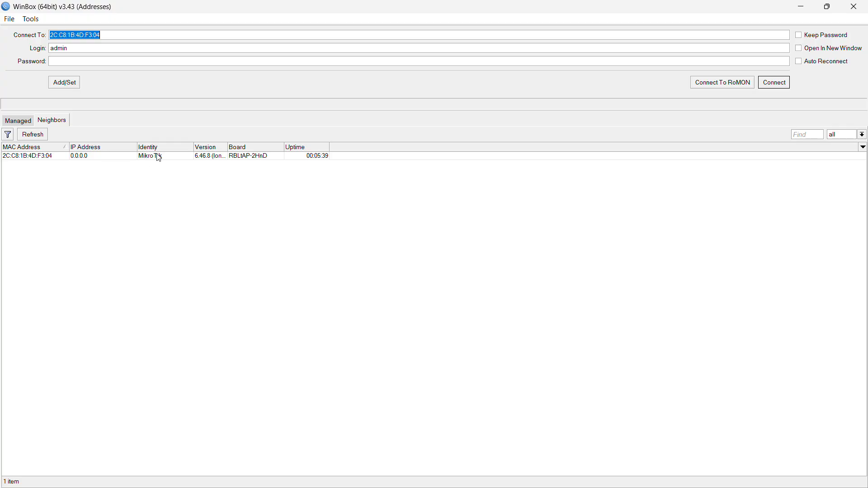
{"action": "left_click", "coordinate": [50, 158]}
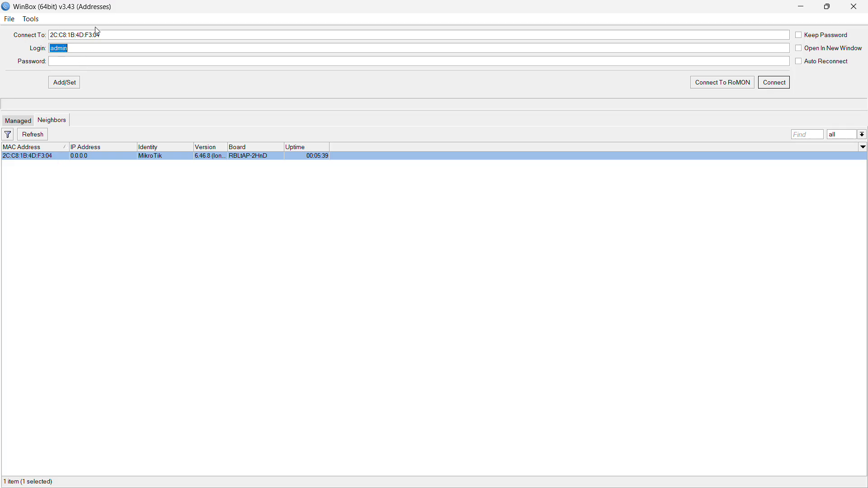
{"action": "left_click", "coordinate": [766, 82]}
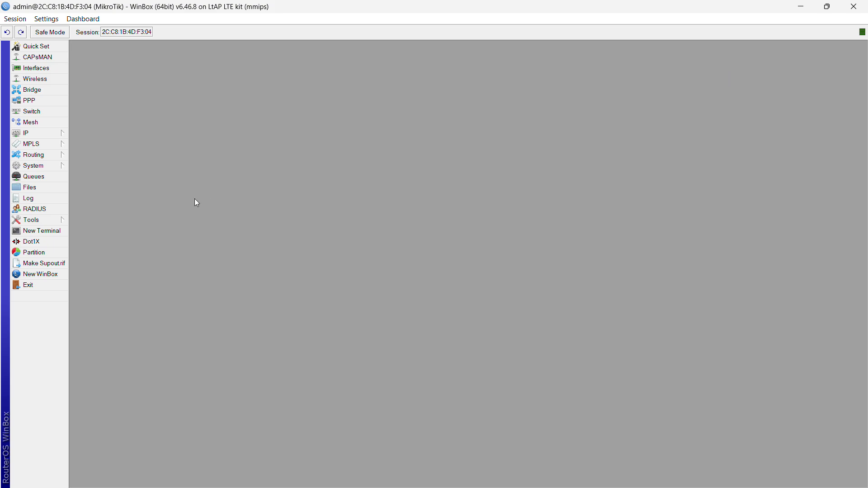
Reset the router's configuration with the No Default Configuration option enabled.
{"action": "left_click", "coordinate": [45, 167]}
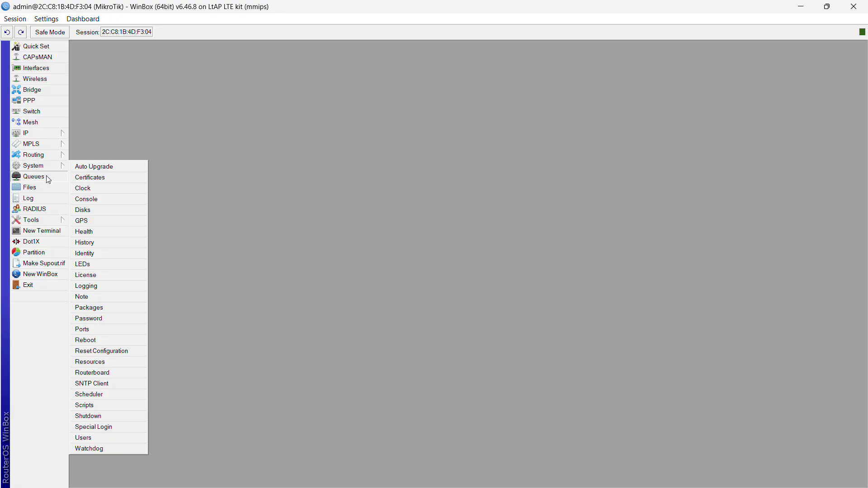
{"action": "left_click", "coordinate": [107, 353]}
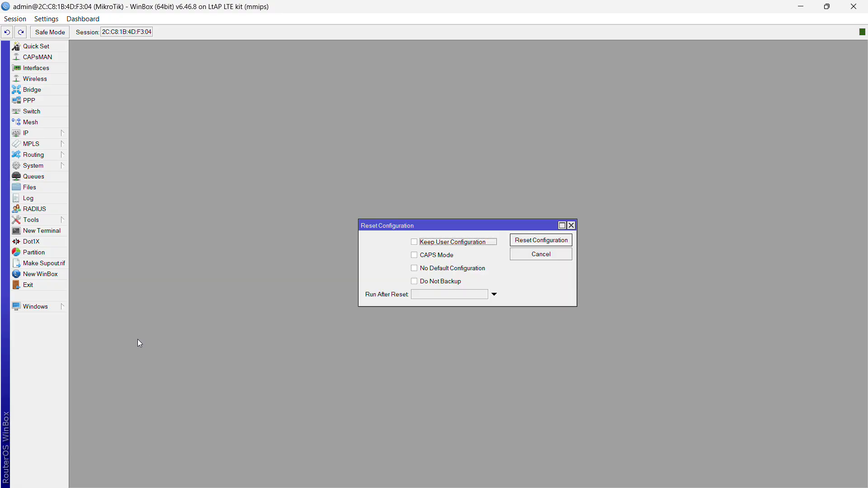
{"action": "left_click", "coordinate": [414, 269]}
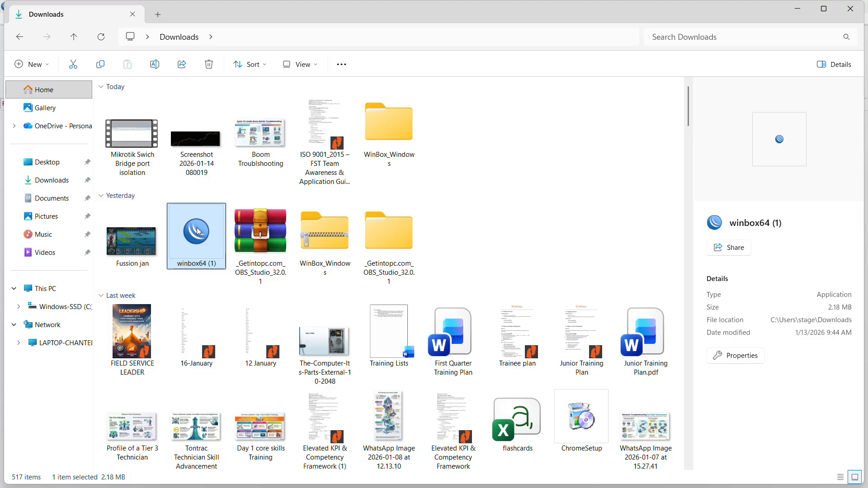
Move winbox64 (1) from the Downloads folder to the desktop and minimise the file window.
{"action": "left_click_drag", "start_coordinate": [199, 231], "coordinate": [50, 170]}
{"action": "left_click", "coordinate": [798, 8]}
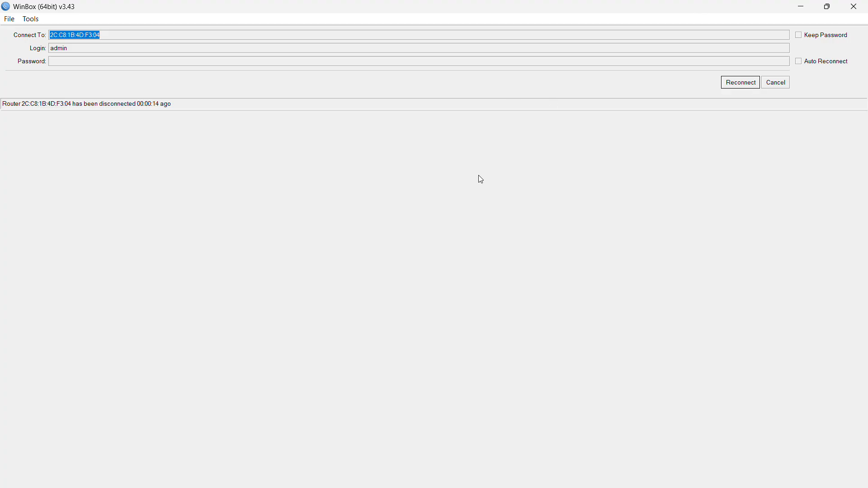
Cancel the dropped session, connect to the MikroTik neighbor again as admin, and dismiss the Reset Configuration dialog.
{"action": "left_click", "coordinate": [775, 89]}
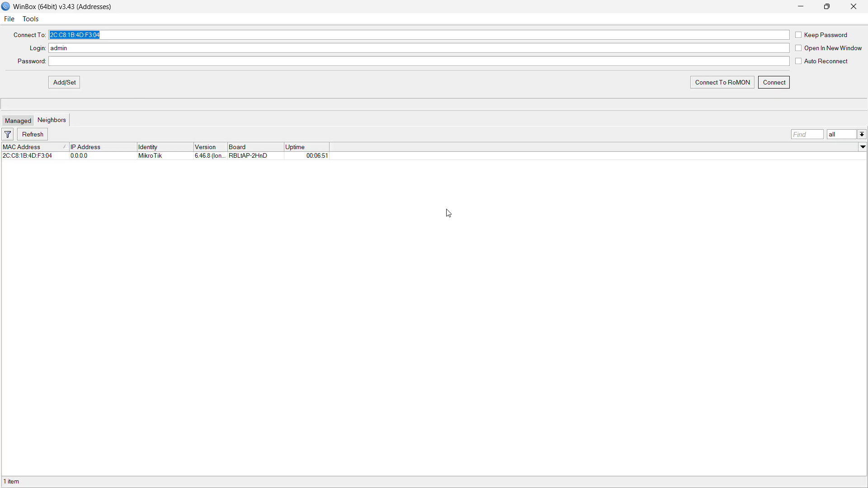
{"action": "left_click", "coordinate": [82, 159]}
{"action": "left_click", "coordinate": [82, 159]}
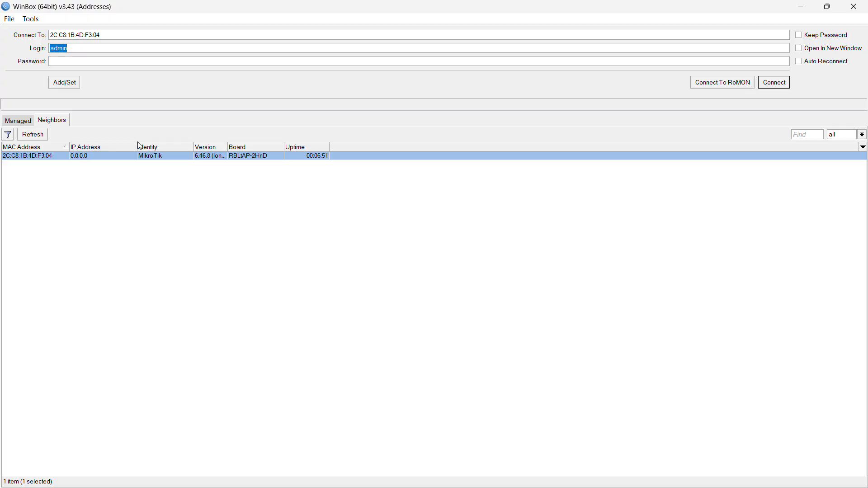
{"action": "left_click", "coordinate": [775, 83]}
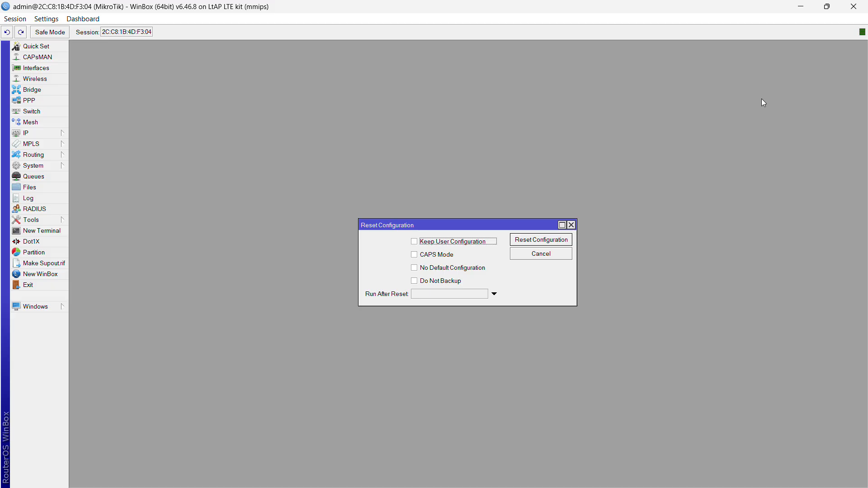
{"action": "left_click", "coordinate": [573, 226]}
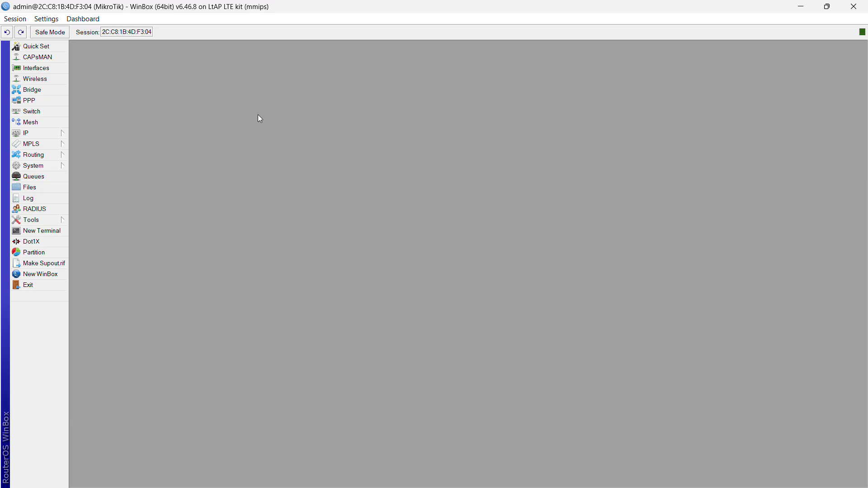
Add the IP address 192.168.10.1/24 with network 192.168.10.0 to the ether1 interface.
{"action": "left_click", "coordinate": [38, 136]}
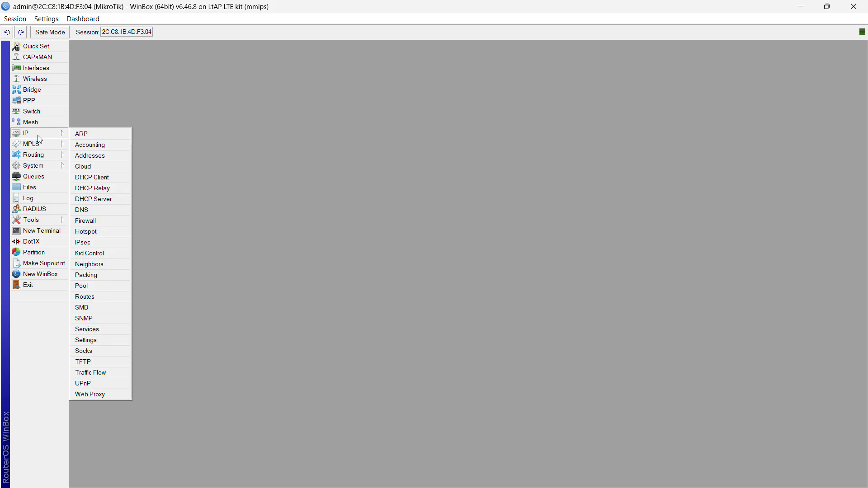
{"action": "left_click", "coordinate": [90, 155]}
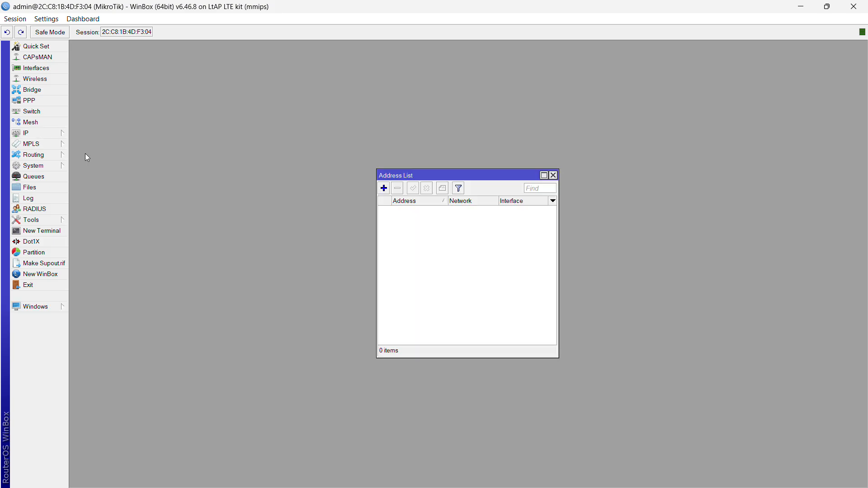
{"action": "left_click", "coordinate": [384, 189]}
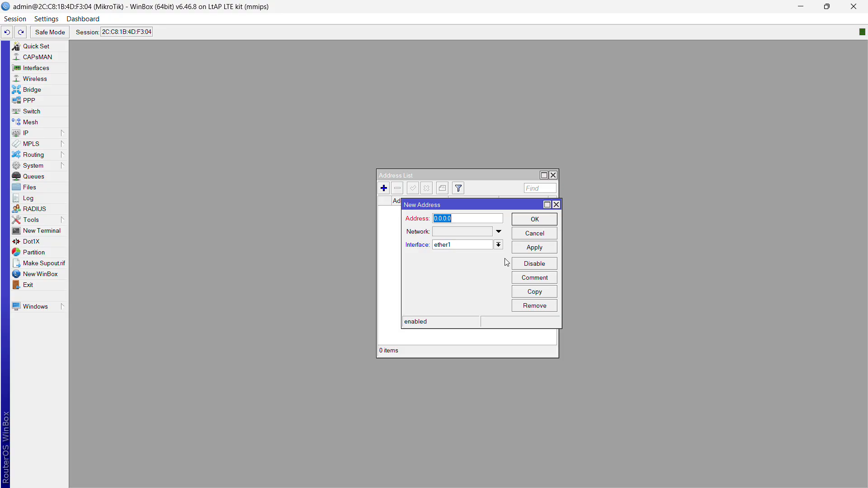
{"action": "type", "text": "192.168.10.1/24"}
{"action": "left_click", "coordinate": [478, 232]}
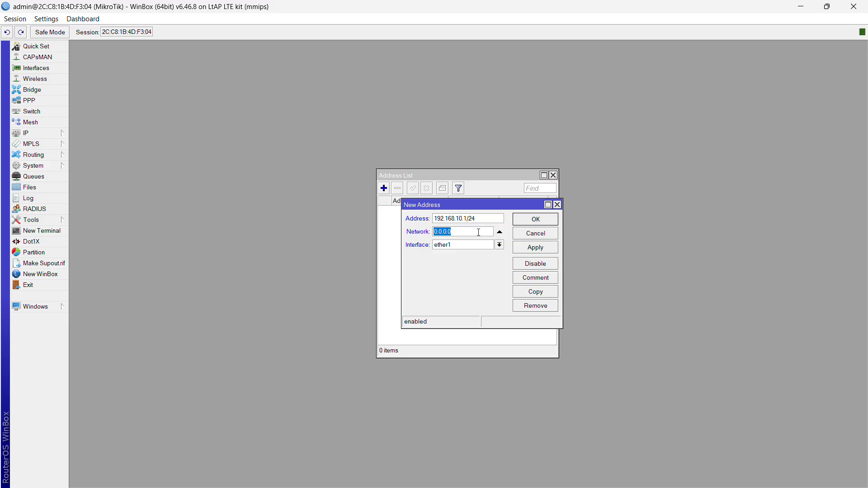
{"action": "type", "text": "192.168.10.0"}
{"action": "left_click", "coordinate": [529, 220]}
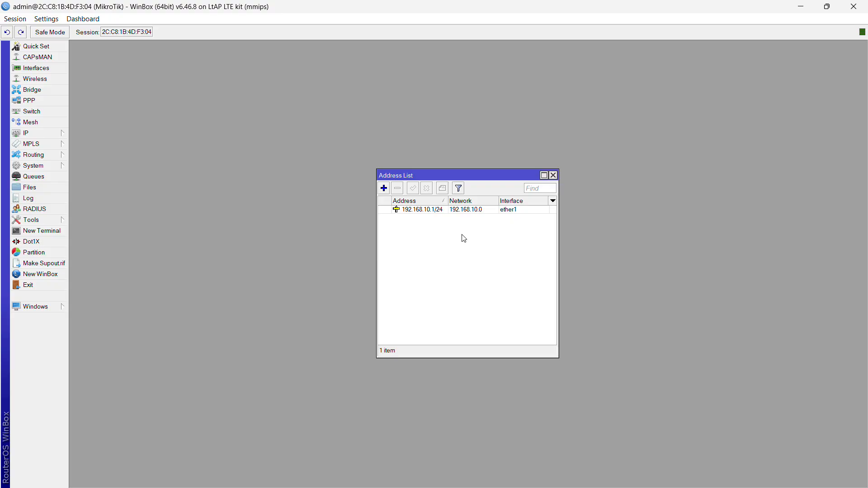
Run DHCP Setup on ether1, accepting address space 192.168.10.0/24, gateway 192.168.10.1 and address pool 192.168.10.2-192.168.10.254.
{"action": "left_click", "coordinate": [43, 136]}
{"action": "left_click", "coordinate": [53, 138]}
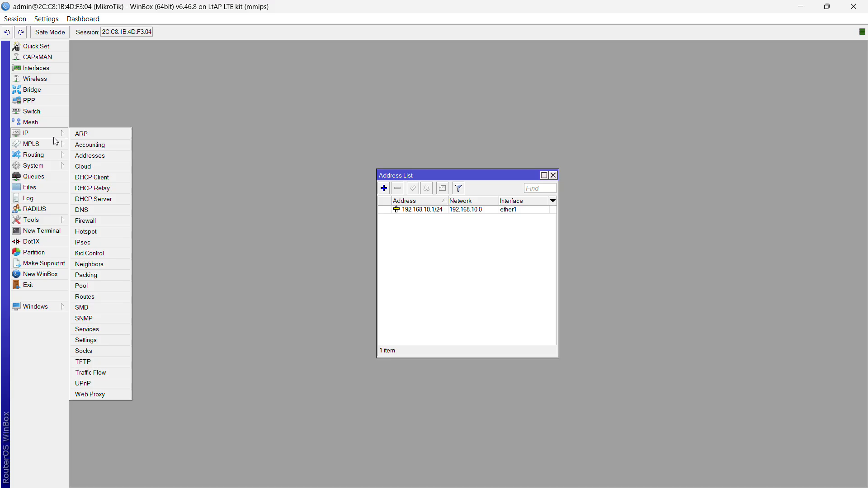
{"action": "left_click", "coordinate": [96, 200]}
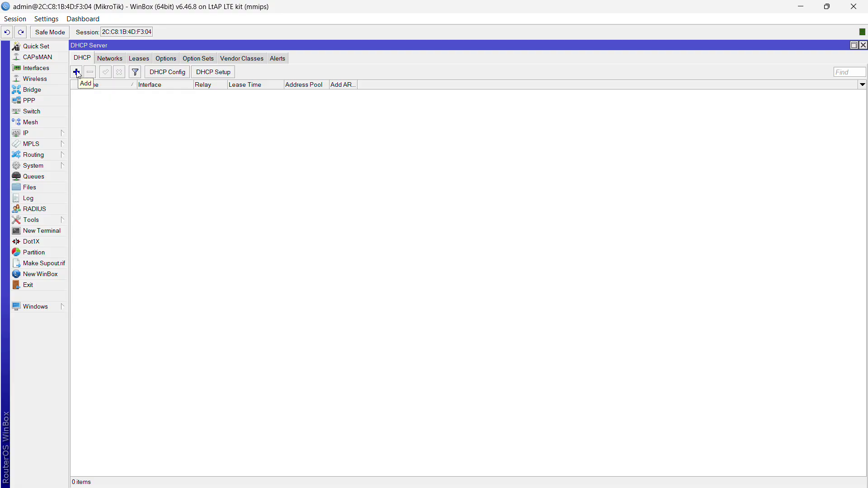
{"action": "left_click", "coordinate": [210, 74]}
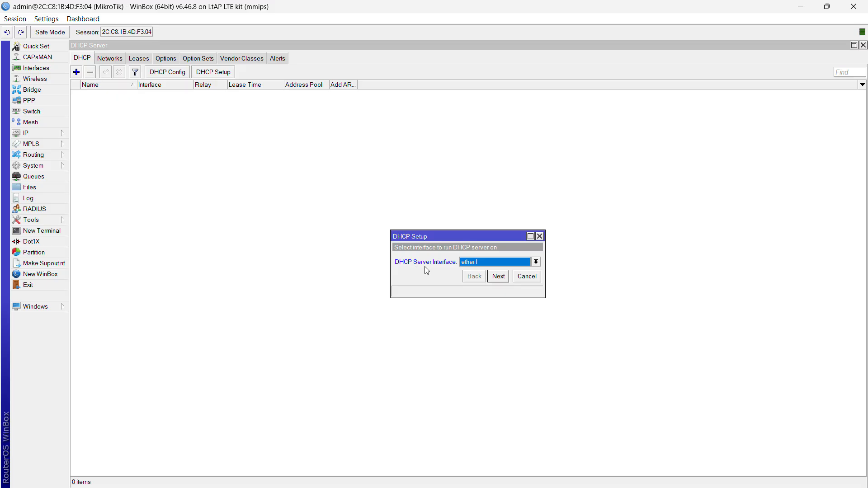
{"action": "left_click", "coordinate": [503, 277]}
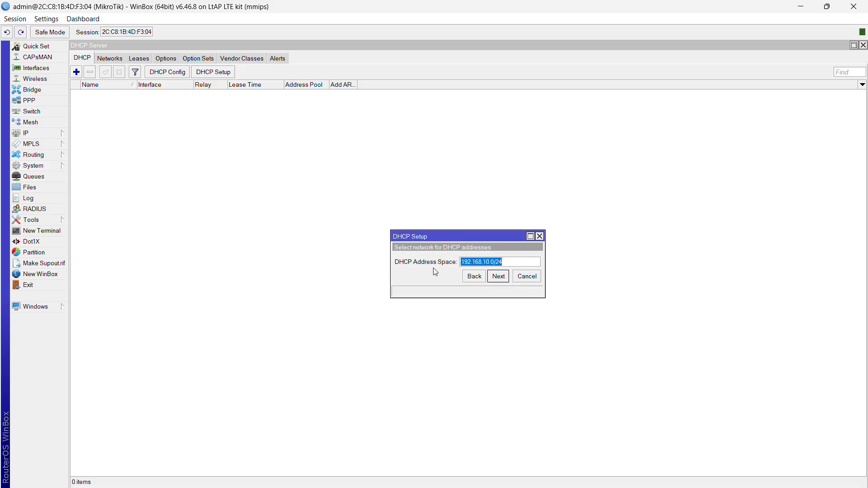
{"action": "left_click", "coordinate": [495, 277]}
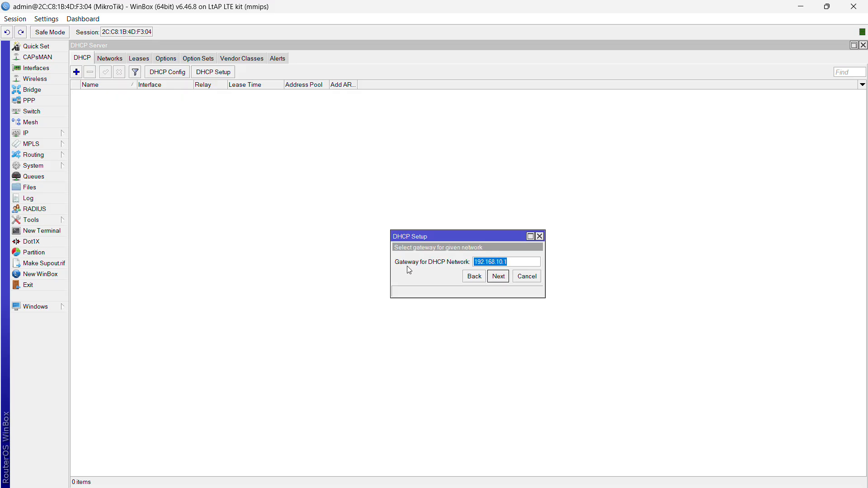
{"action": "left_click", "coordinate": [496, 281]}
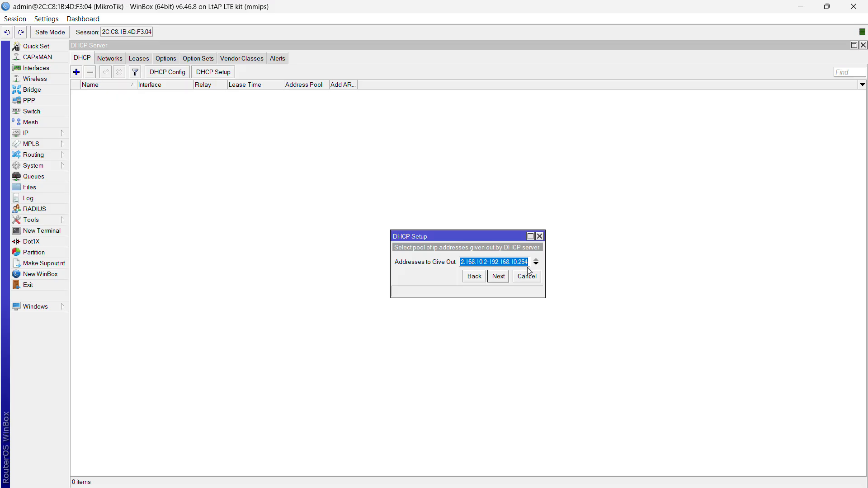
{"action": "left_click", "coordinate": [508, 280]}
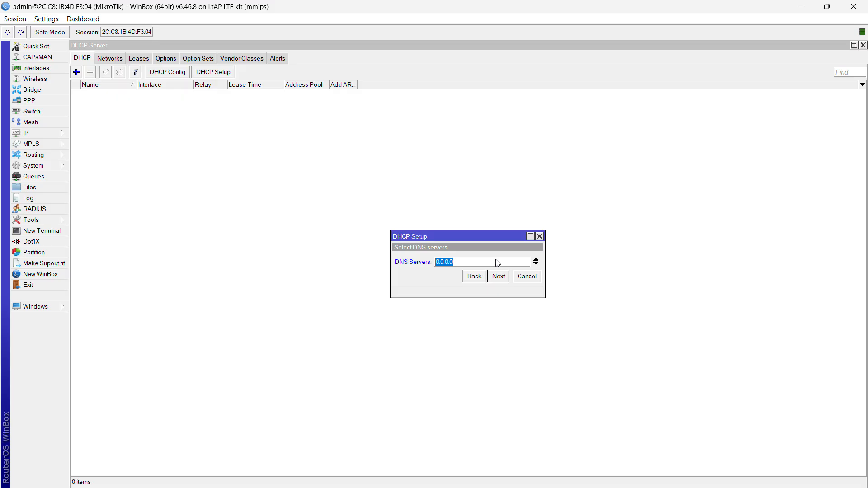
Set the DHCP DNS server to 8.8.8.8, accept the 00:10:00 lease time and complete the setup.
{"action": "type", "text": "8.8.8.8"}
{"action": "left_click", "coordinate": [498, 277]}
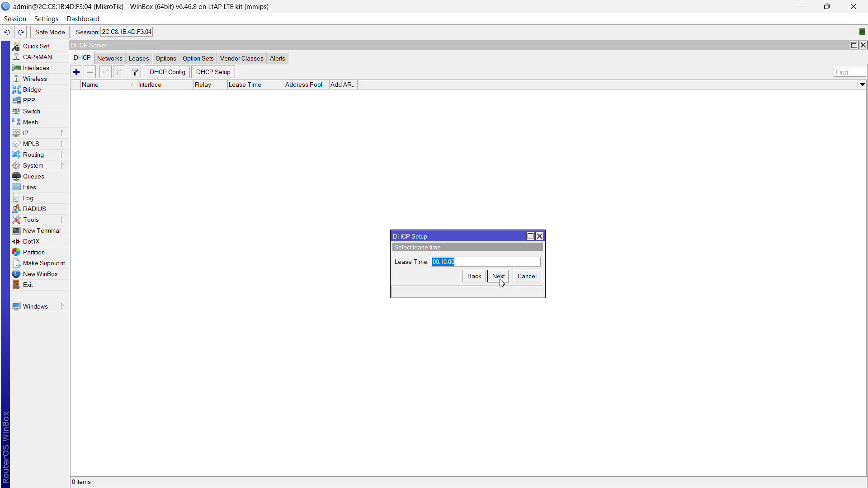
{"action": "left_click", "coordinate": [499, 277]}
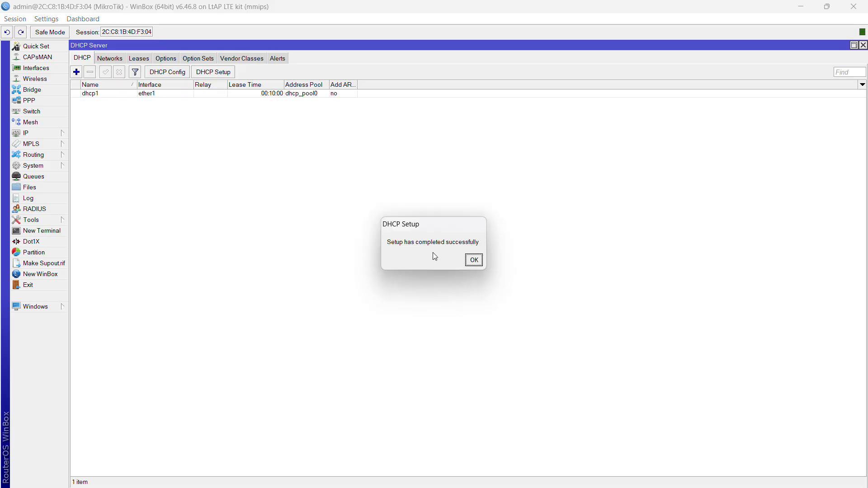
{"action": "left_click", "coordinate": [474, 262]}
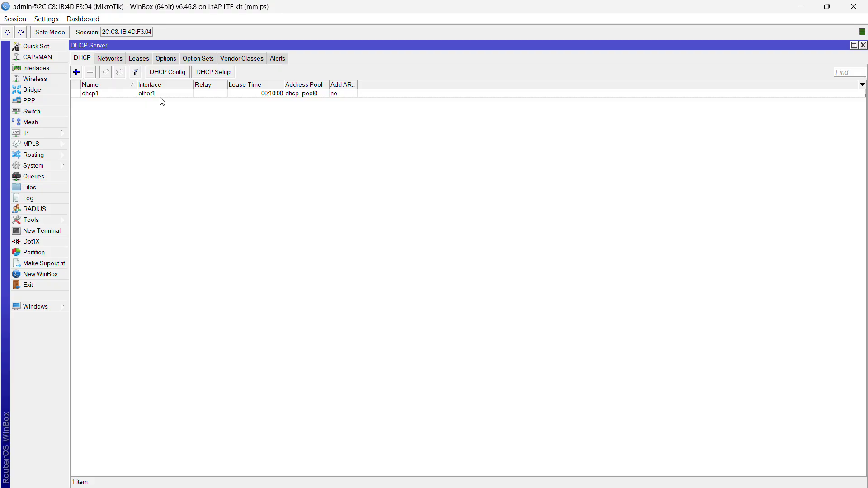
Check the DHCP server's leases, and relaunch WinBox from winbox64 (1) on the desktop.
{"action": "left_click", "coordinate": [138, 61]}
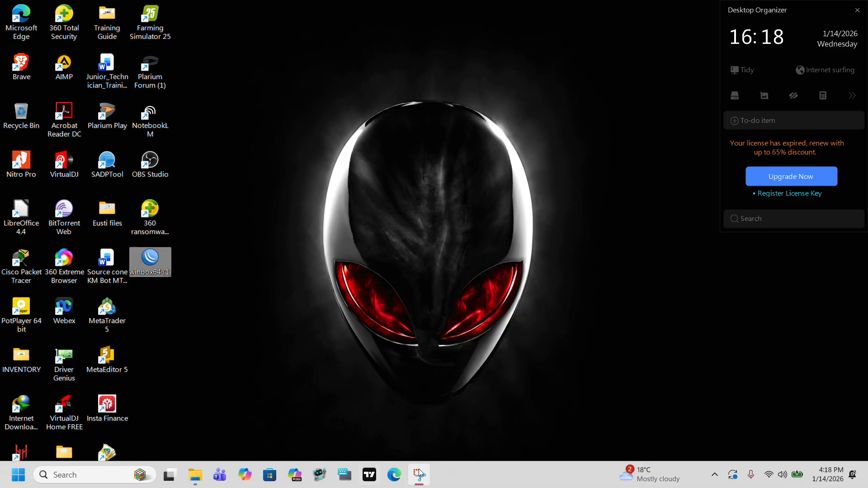
{"action": "mouse_move", "coordinate": [766, 471]}
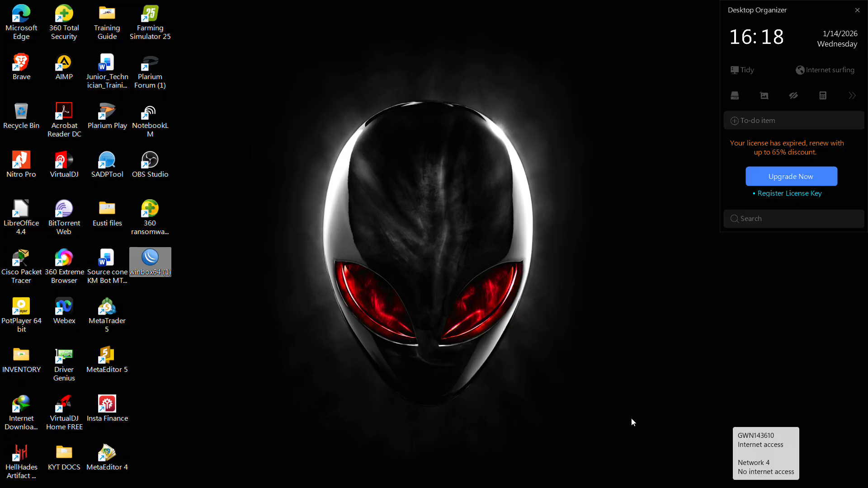
{"action": "double_click", "coordinate": [152, 263]}
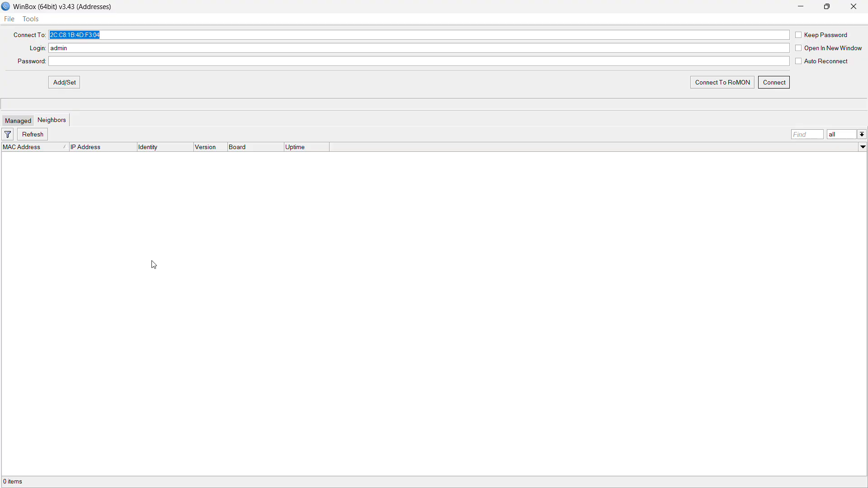
Refresh the neighbor list and connect to the MikroTik router by its IP address 192.168.10.1 as admin.
{"action": "left_click", "coordinate": [402, 346]}
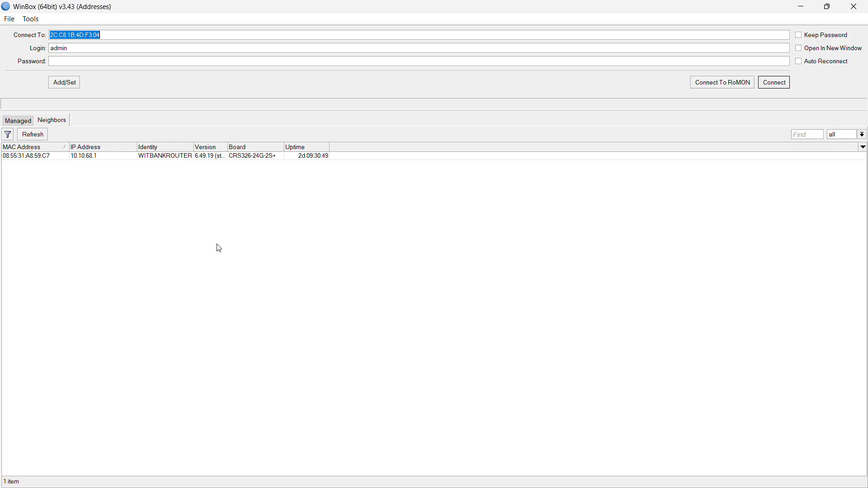
{"action": "left_click", "coordinate": [27, 137]}
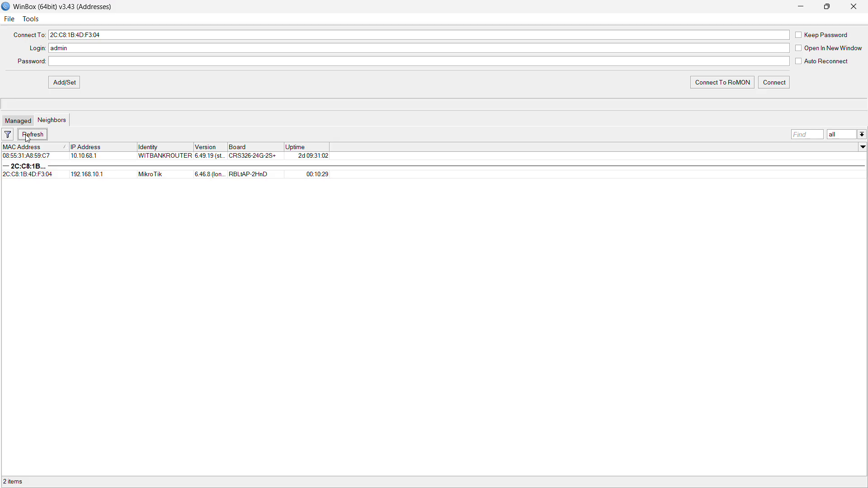
{"action": "left_click", "coordinate": [93, 177]}
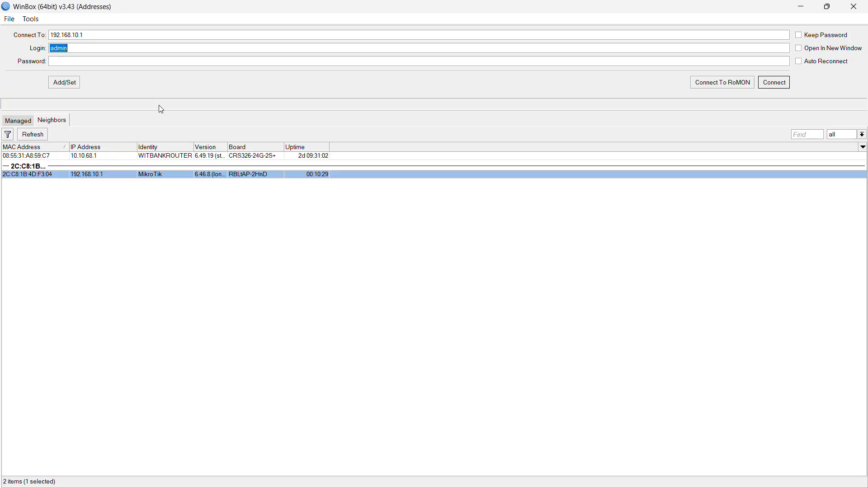
{"action": "left_click", "coordinate": [764, 84]}
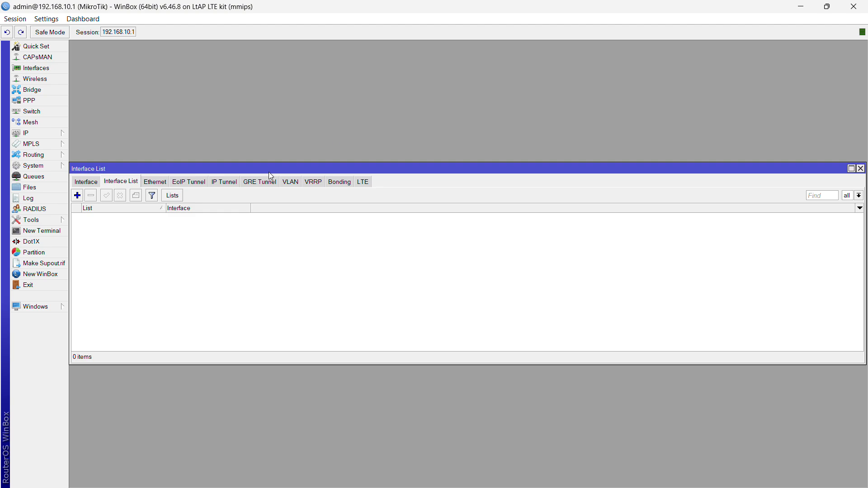
Check the client leases handed out by the router's DHCP server.
{"action": "left_click", "coordinate": [41, 135]}
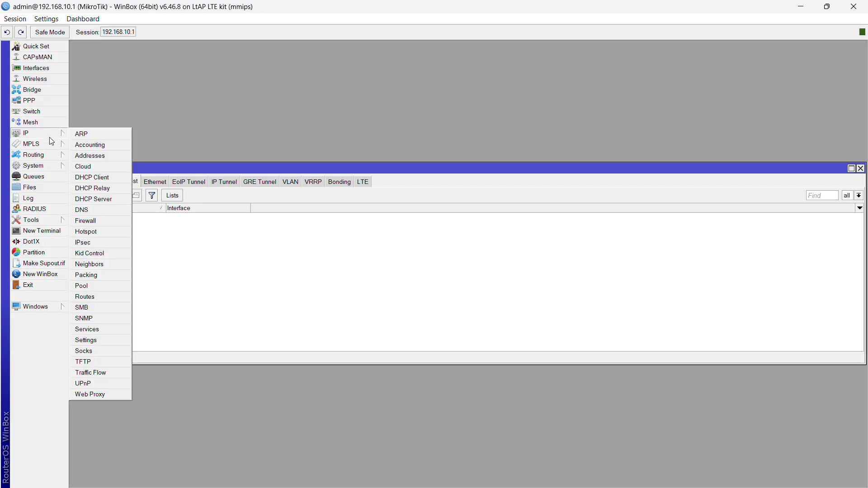
{"action": "left_click", "coordinate": [94, 199]}
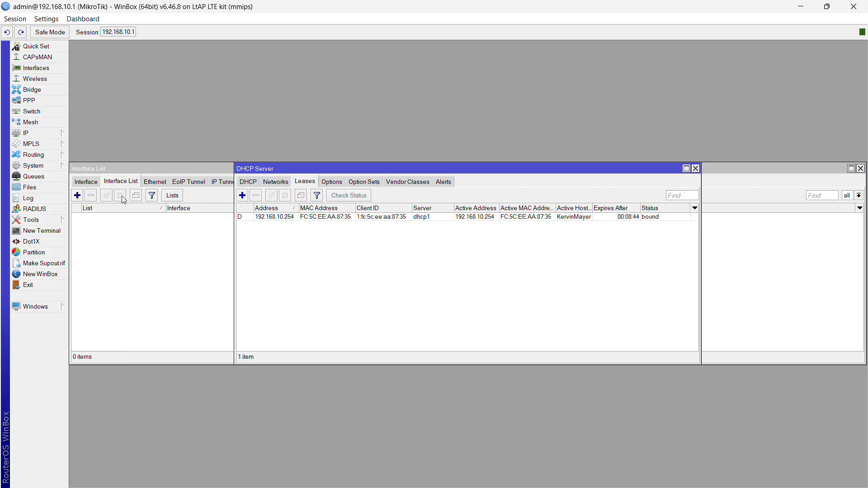
{"action": "left_click", "coordinate": [308, 179]}
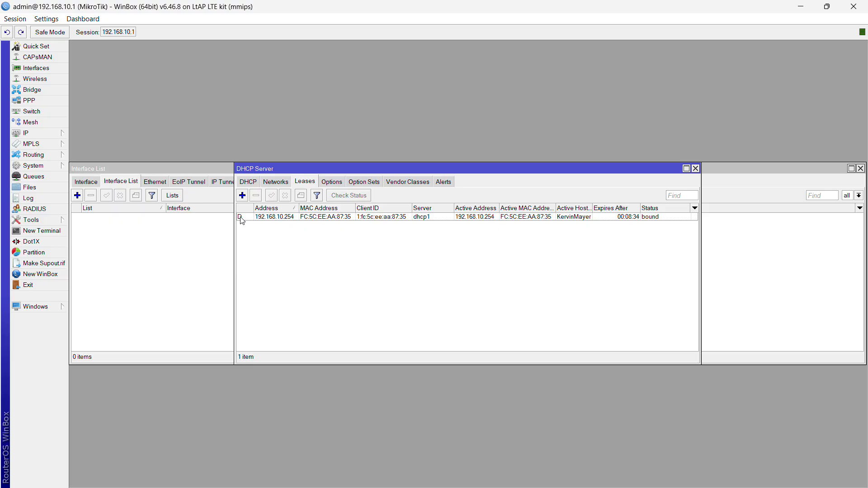
{"action": "mouse_move", "coordinate": [242, 221]}
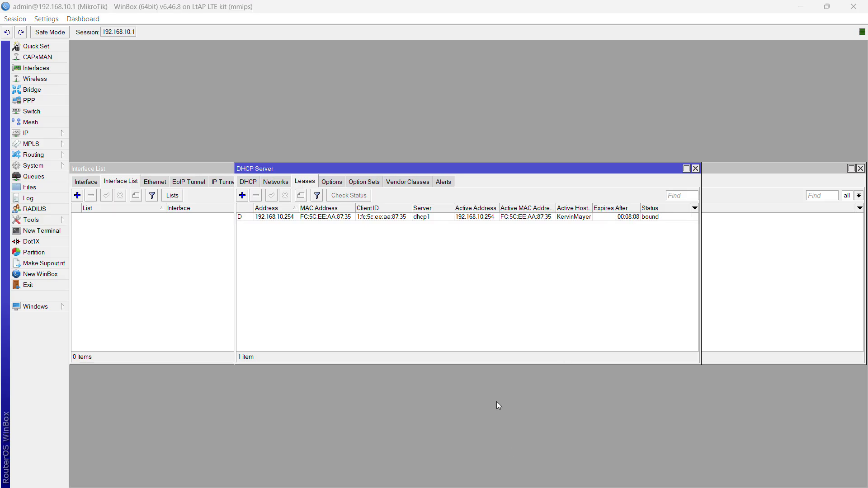
{"action": "key", "text": "super+r"}
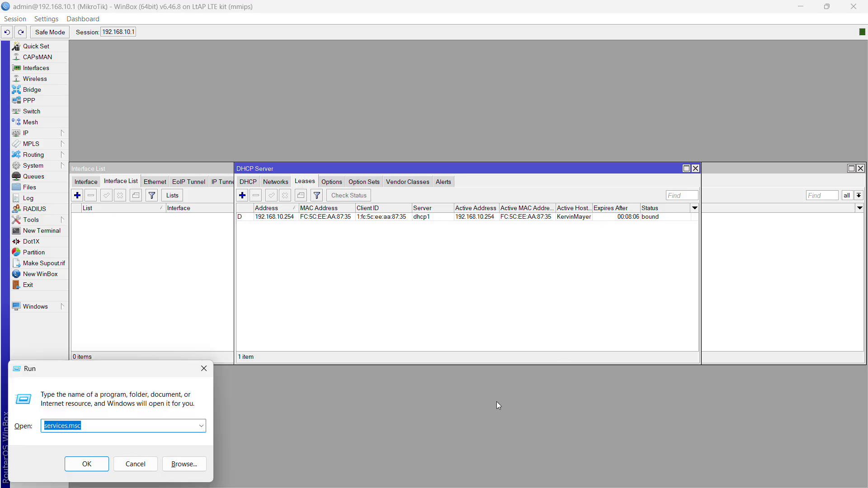
{"action": "left_click", "coordinate": [205, 369]}
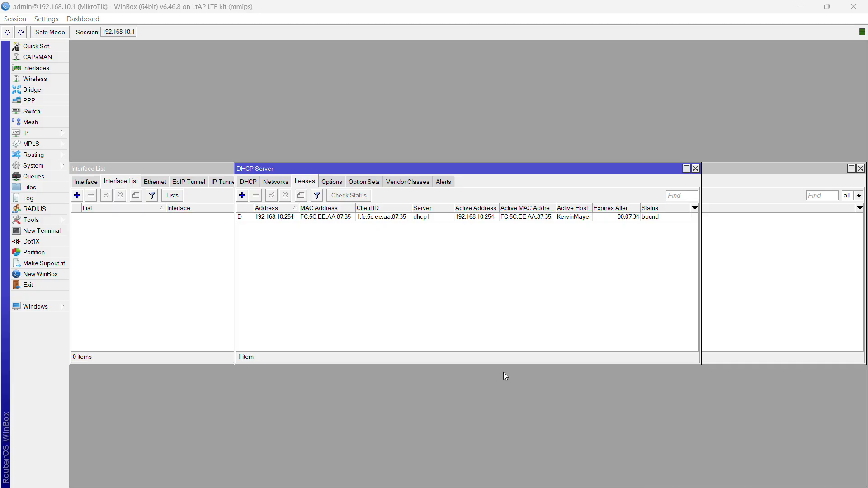
Start a new firewall NAT rule with the chain set to srcnat.
{"action": "left_click", "coordinate": [57, 136]}
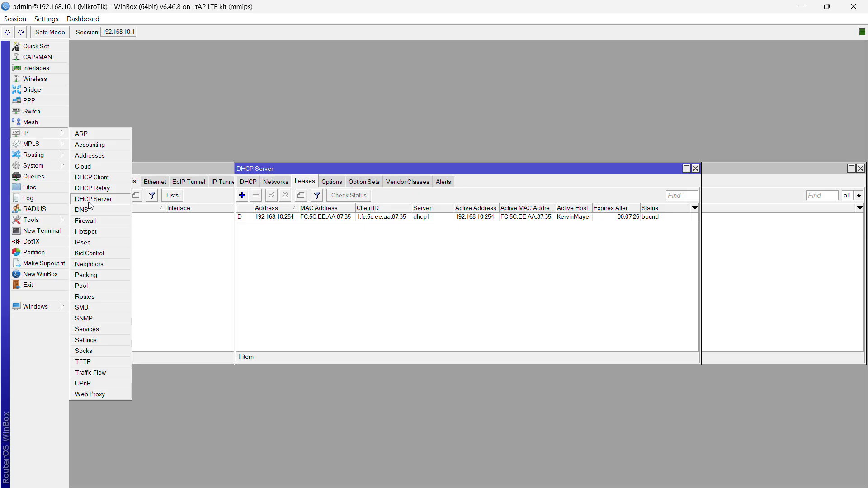
{"action": "left_click", "coordinate": [93, 225]}
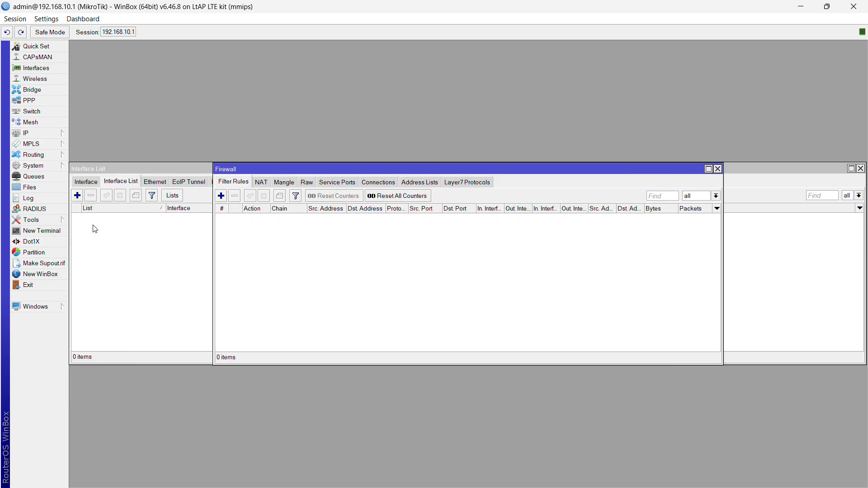
{"action": "left_click", "coordinate": [265, 184]}
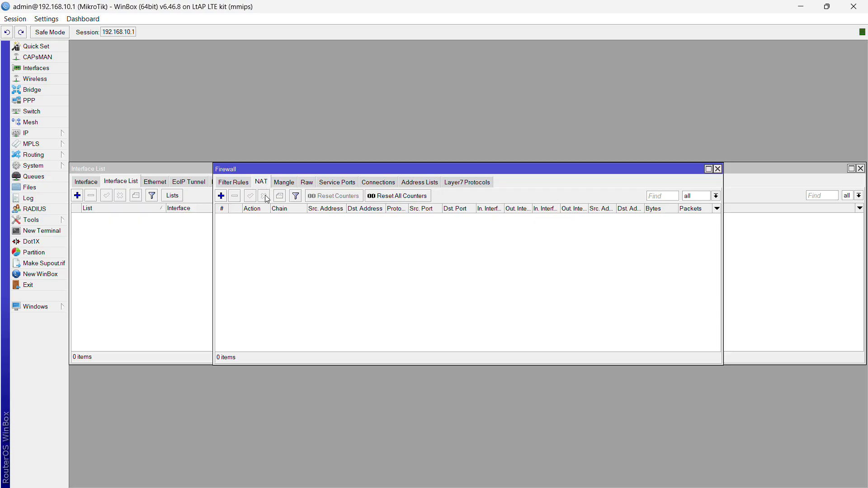
{"action": "left_click", "coordinate": [221, 196]}
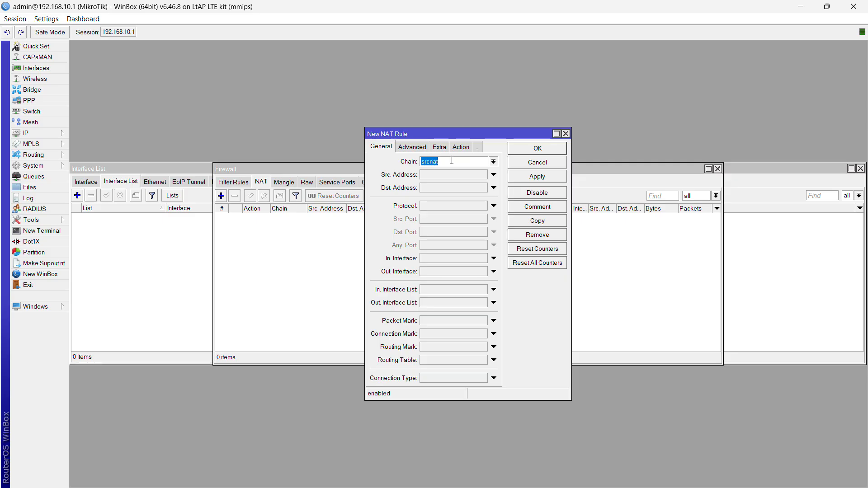
{"action": "left_click", "coordinate": [492, 162]}
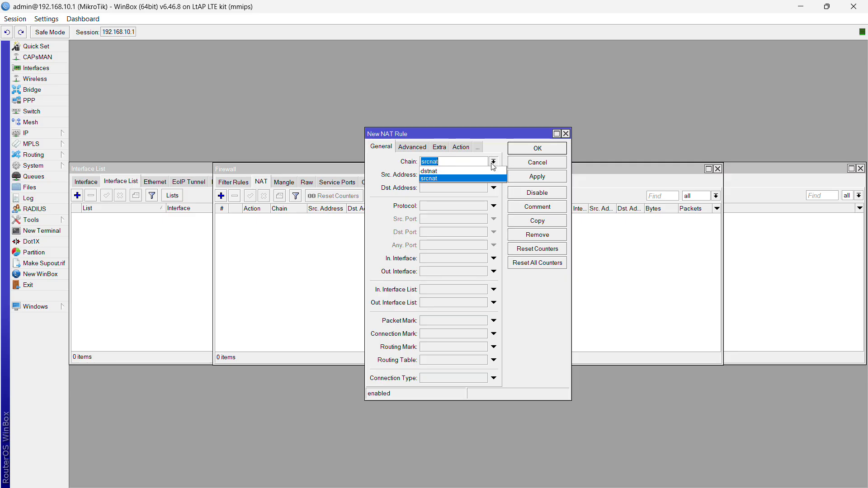
{"action": "left_click", "coordinate": [493, 162]}
{"action": "left_click", "coordinate": [492, 162]}
{"action": "left_click", "coordinate": [492, 162]}
{"action": "left_click", "coordinate": [492, 162]}
{"action": "left_click", "coordinate": [433, 179]}
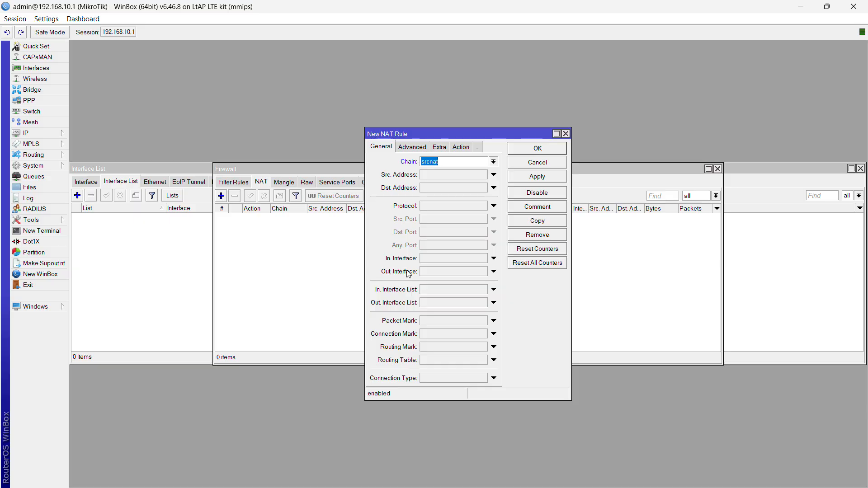
Set the NAT rule's out interface to lte1 and its action to masquerade, and save the rule.
{"action": "left_click", "coordinate": [487, 274]}
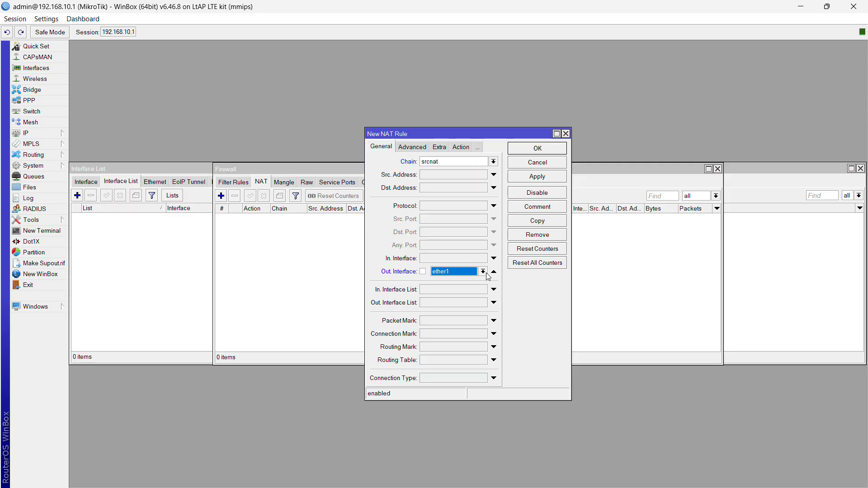
{"action": "left_click", "coordinate": [482, 273]}
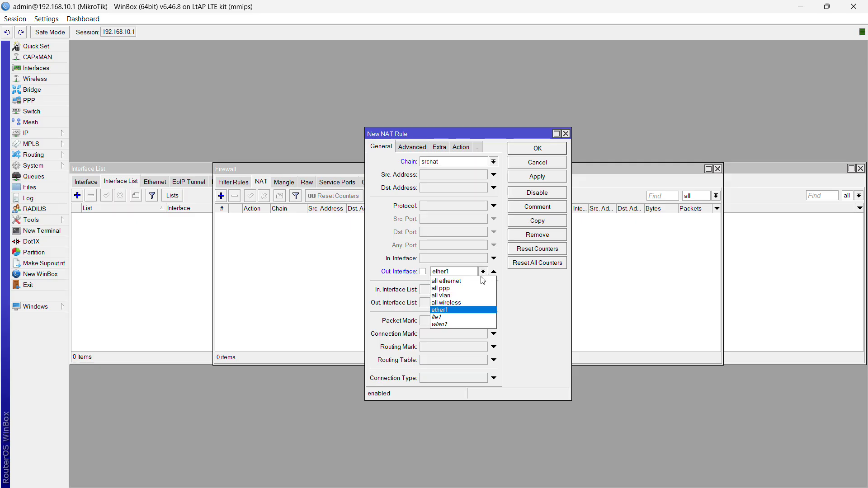
{"action": "left_click", "coordinate": [445, 317]}
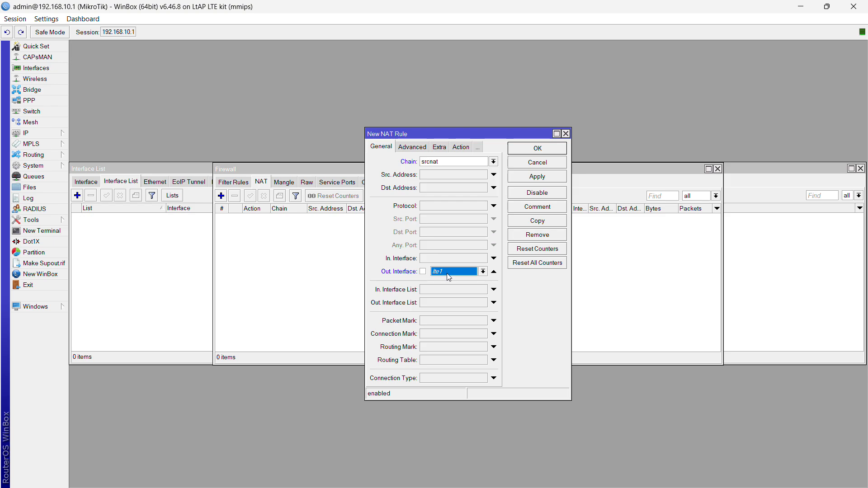
{"action": "left_click", "coordinate": [461, 147]}
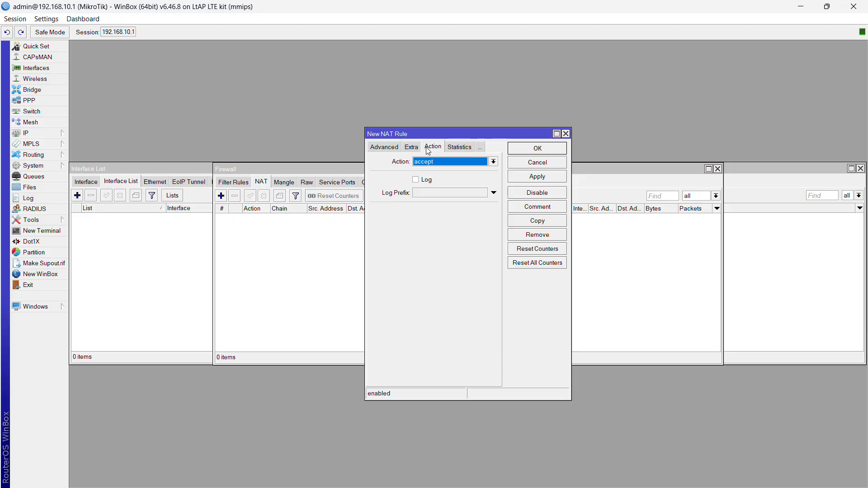
{"action": "left_click", "coordinate": [493, 162]}
{"action": "left_click", "coordinate": [446, 213]}
{"action": "left_click", "coordinate": [538, 148]}
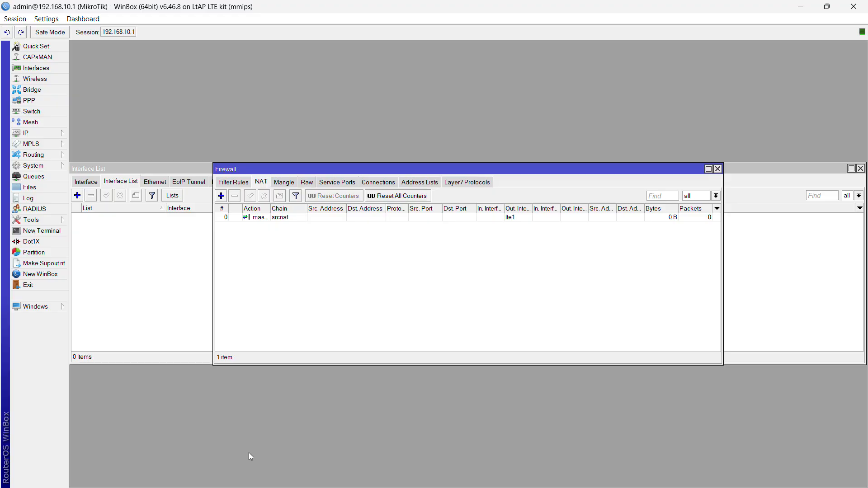
Open Windows PowerShell and ping the router at 192.168.10.1.
{"action": "left_click", "coordinate": [800, 6]}
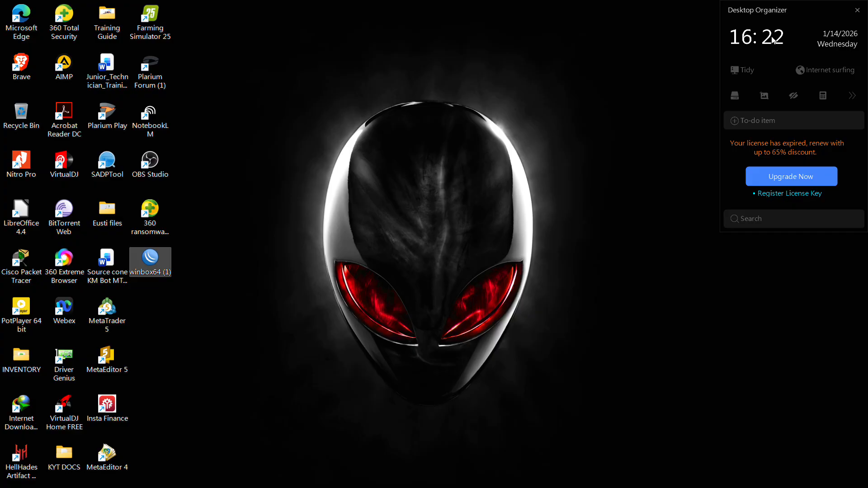
{"action": "key", "text": "super+r"}
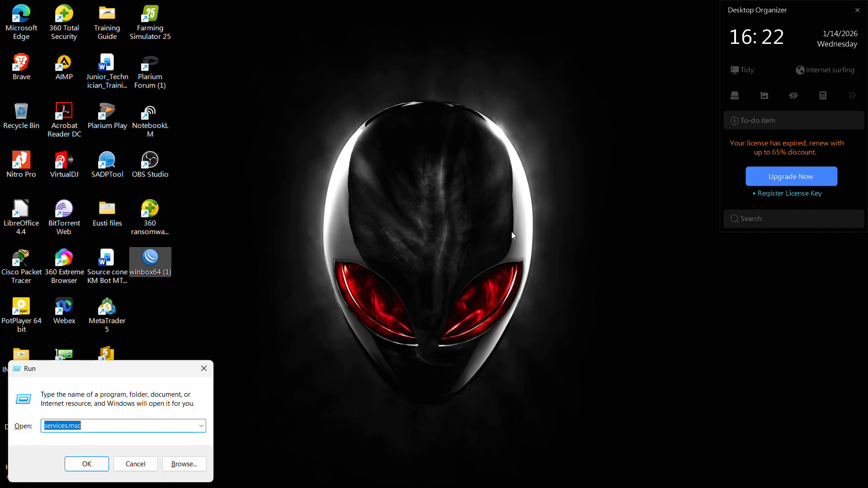
{"action": "type", "text": "pow"}
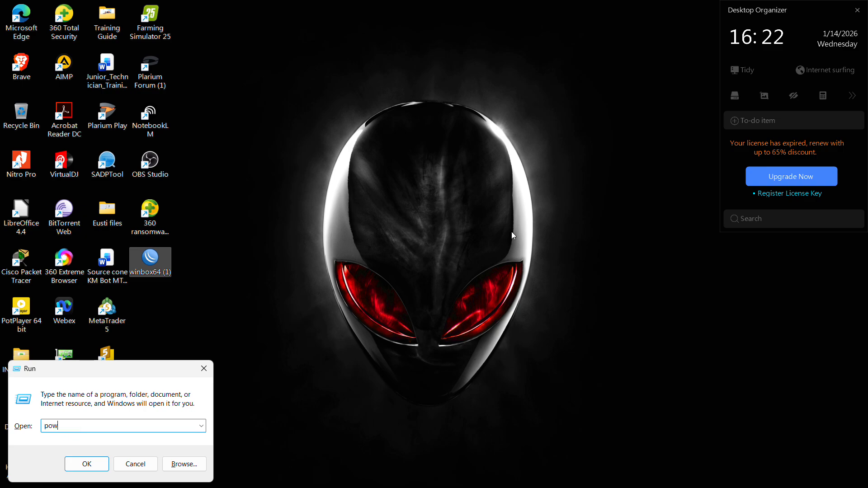
{"action": "key", "text": "BackSpace"}
{"action": "key", "text": "BackSpace"}
{"action": "key", "text": "BackSpace"}
{"action": "type", "text": "powershell"}
{"action": "key", "text": "Return"}
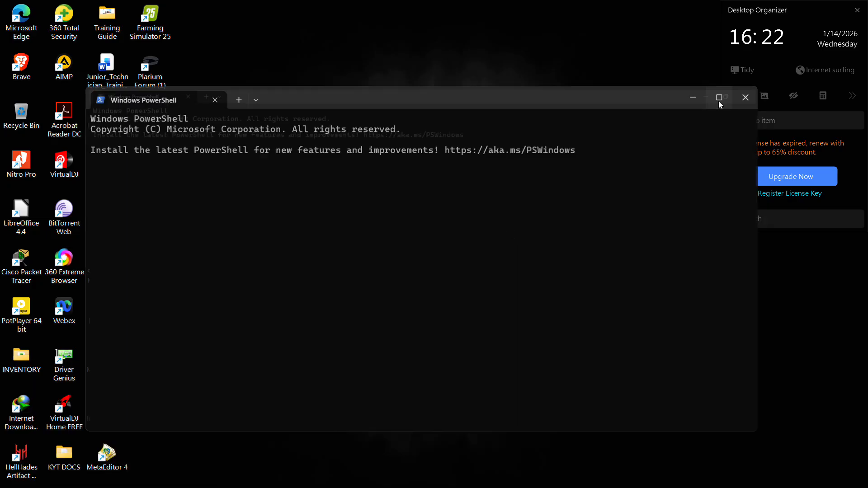
{"action": "left_click", "coordinate": [718, 102]}
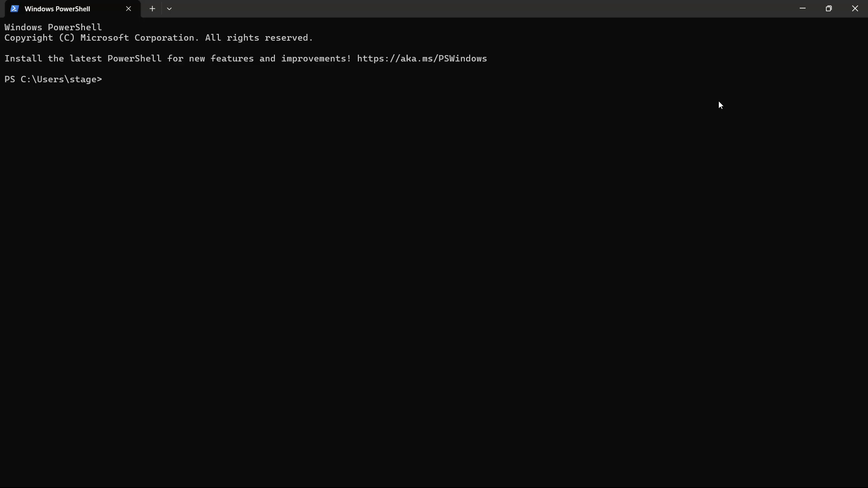
{"action": "type", "text": "ping 192.168.10.1"}
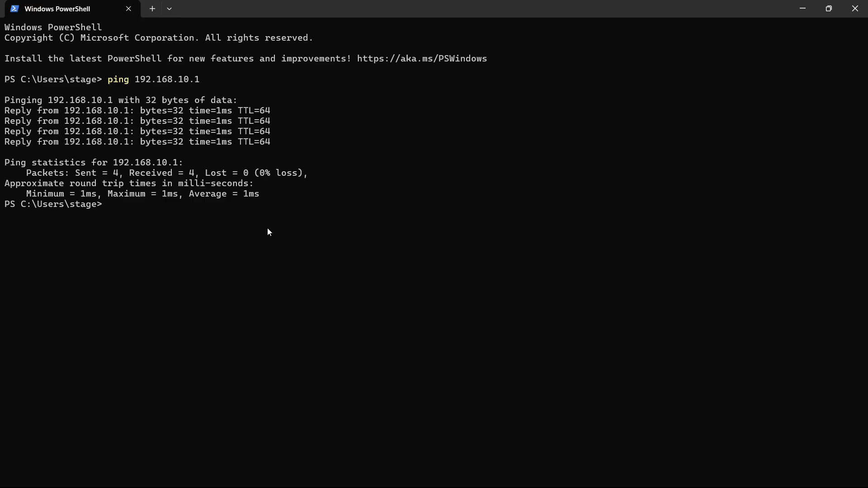
{"action": "left_click", "coordinate": [803, 6]}
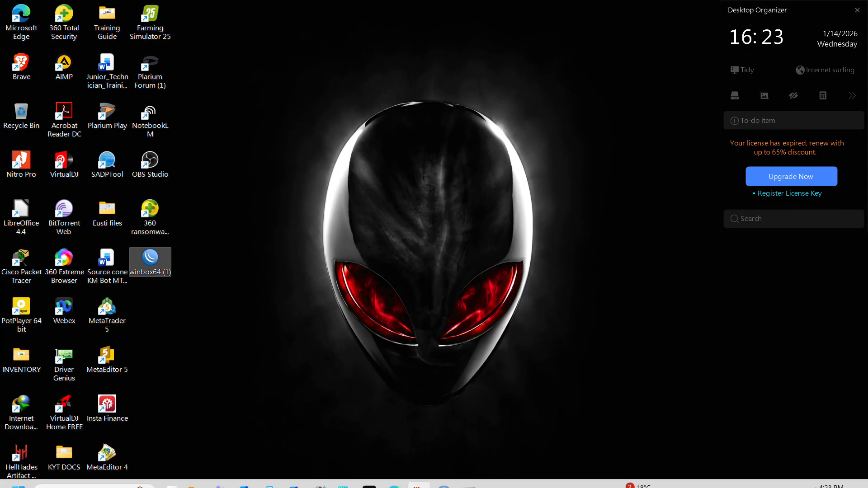
Turn off the computer's Wi-Fi.
{"action": "left_click", "coordinate": [774, 476]}
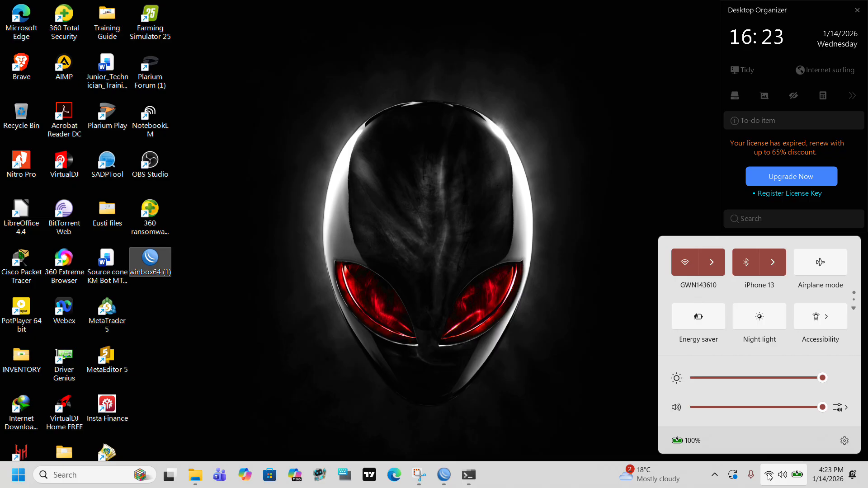
{"action": "right_click", "coordinate": [769, 477]}
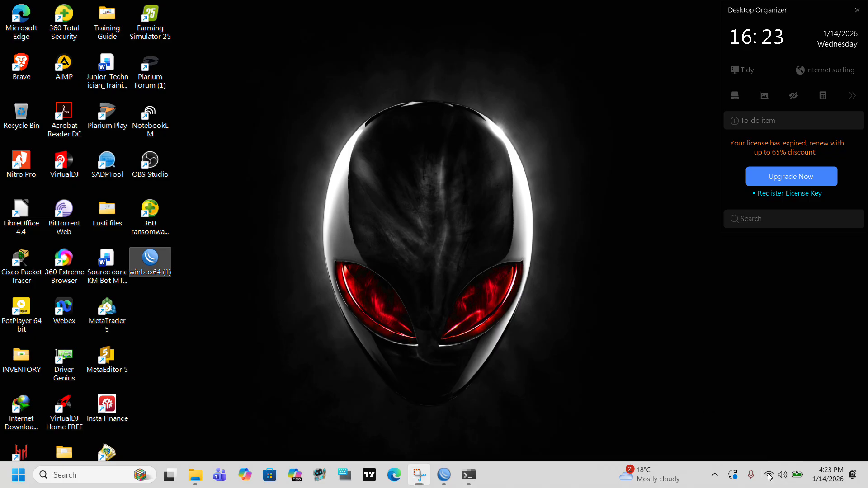
{"action": "left_click", "coordinate": [769, 476]}
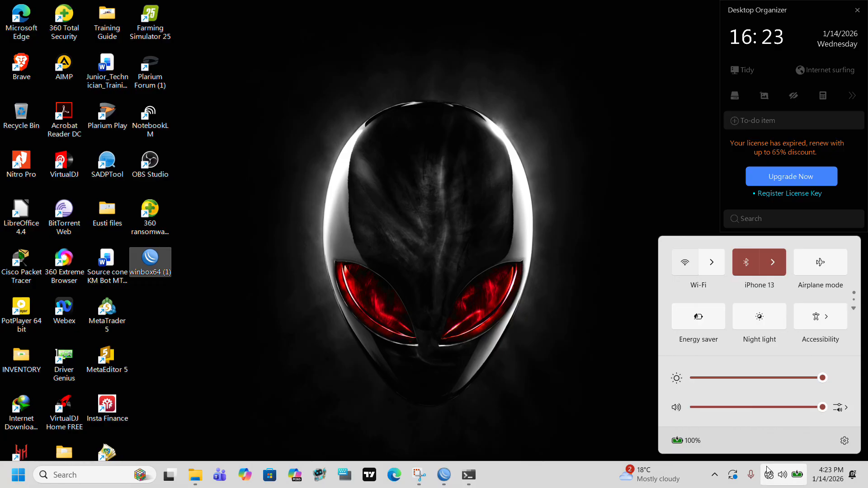
{"action": "left_click", "coordinate": [679, 477]}
{"action": "mouse_move", "coordinate": [697, 487]}
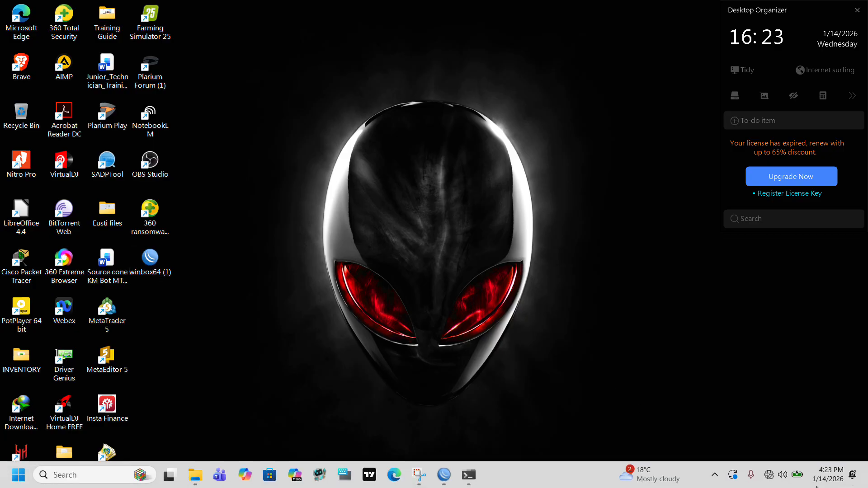
Open the Ethernet connection's details in the Windows Network and Internet settings.
{"action": "right_click", "coordinate": [769, 481]}
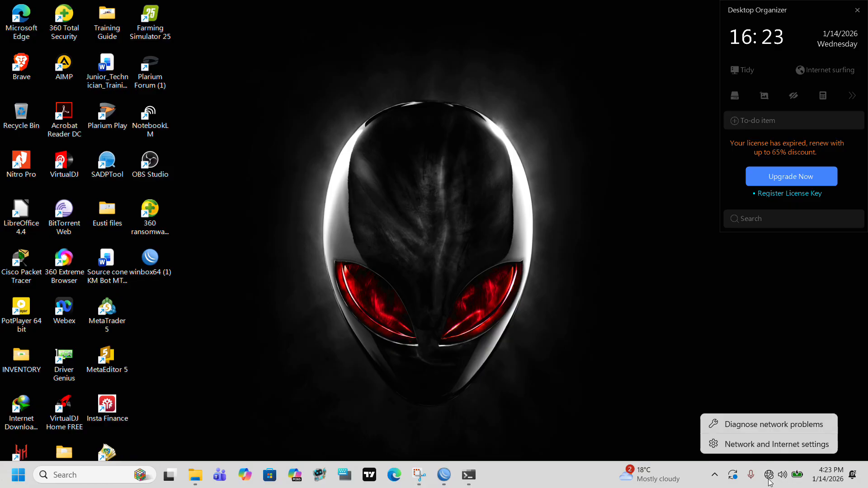
{"action": "left_click", "coordinate": [766, 444]}
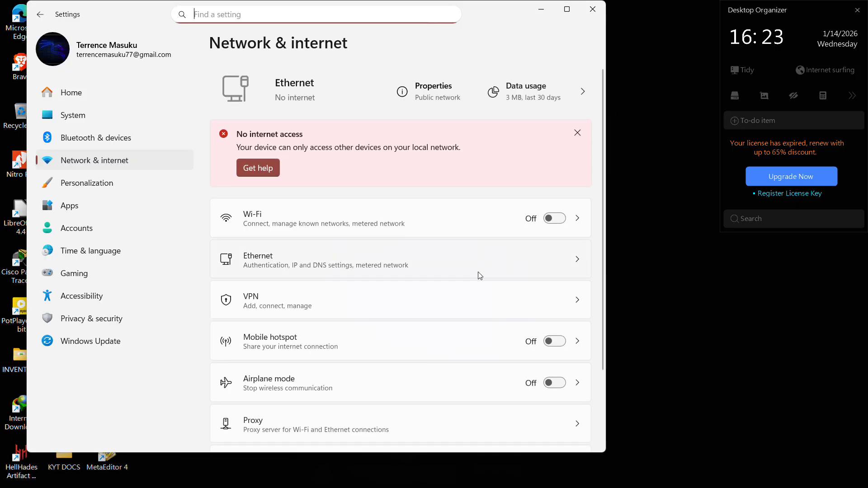
{"action": "left_click", "coordinate": [379, 270]}
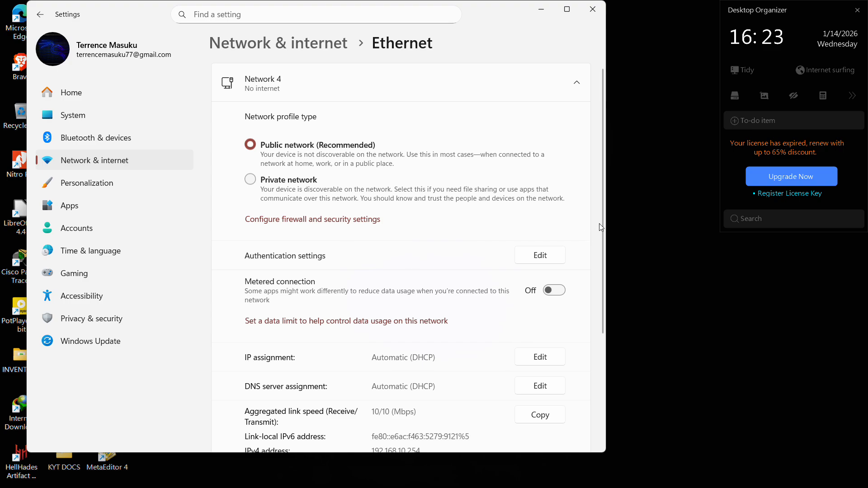
Examine the Ethernet connection's IPv4 address, default gateway and DNS server details.
{"action": "left_click_drag", "start_coordinate": [603, 221], "coordinate": [568, 329]}
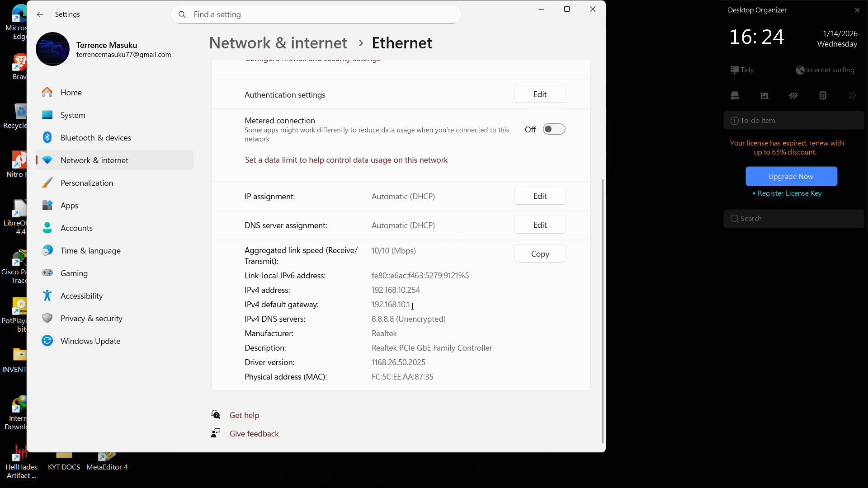
{"action": "left_click_drag", "start_coordinate": [411, 304], "coordinate": [373, 304]}
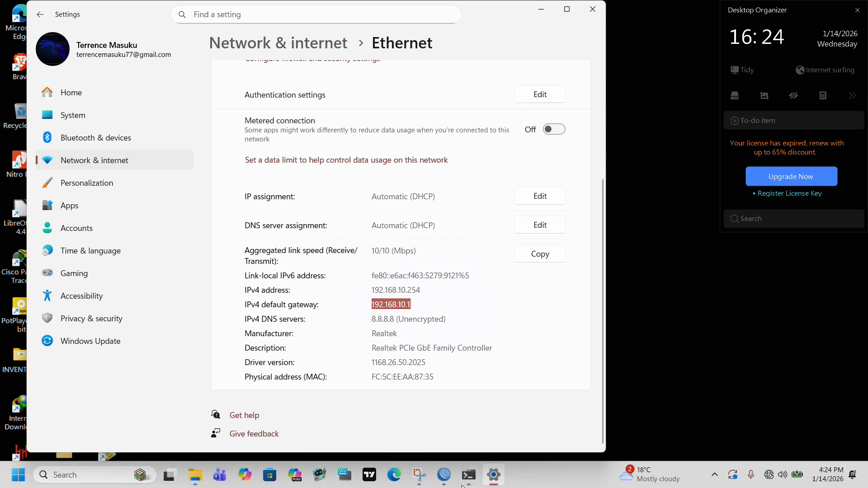
Switch to WinBox and review the router's interfaces and its interface lists.
{"action": "left_click", "coordinate": [445, 482]}
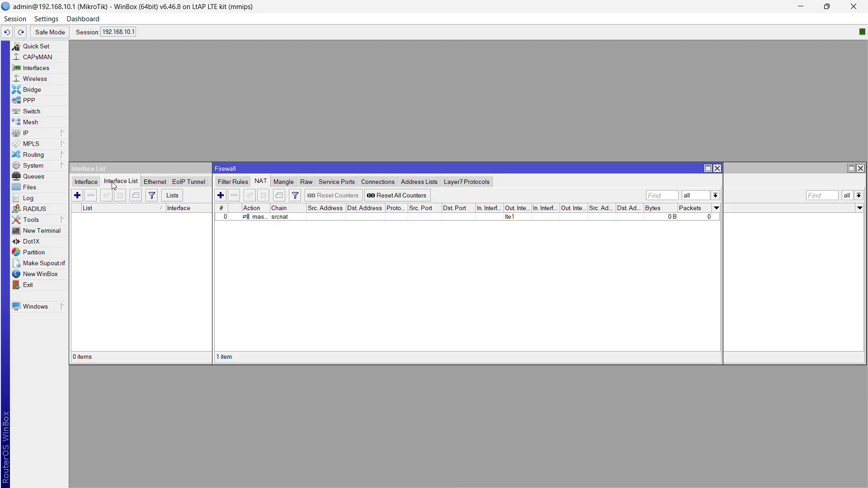
{"action": "left_click", "coordinate": [94, 184]}
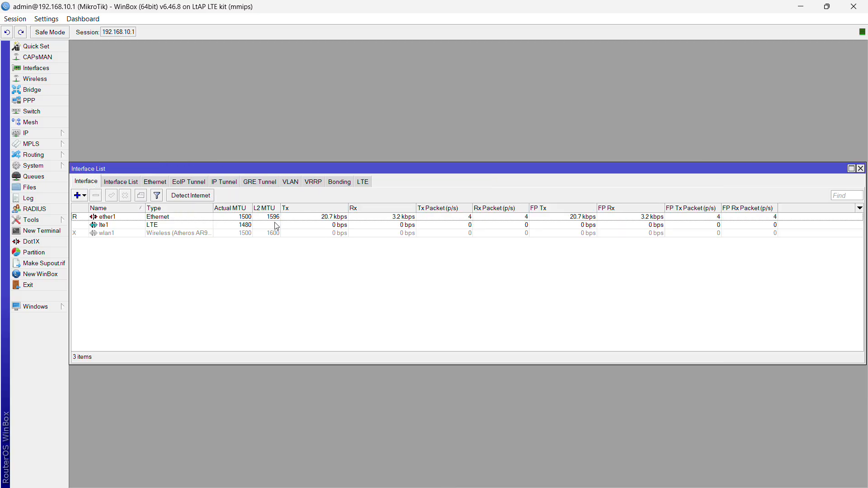
{"action": "left_click", "coordinate": [131, 181]}
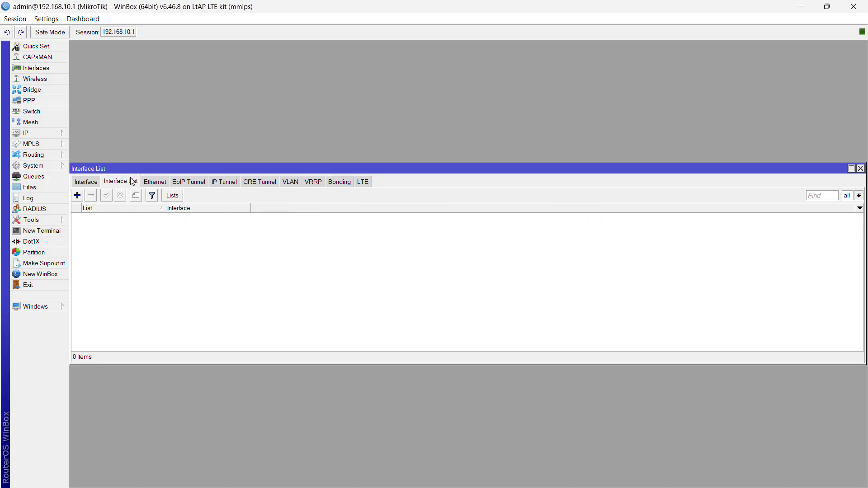
{"action": "left_click", "coordinate": [96, 183]}
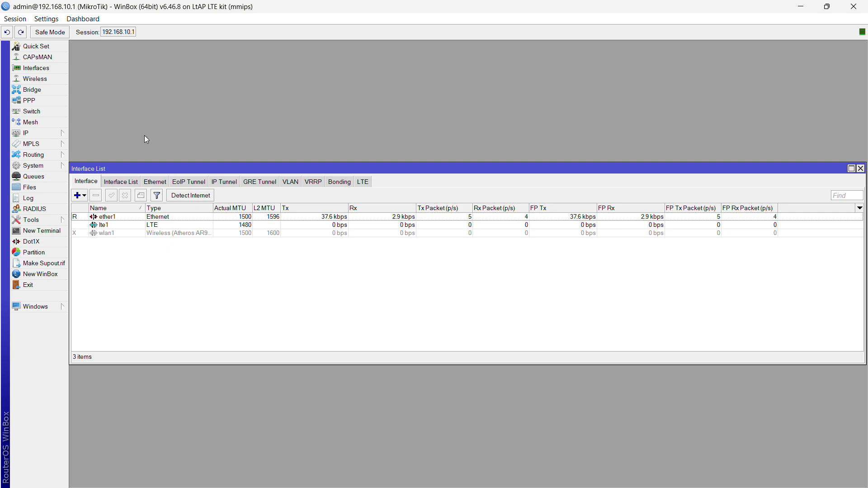
Enable DDNS in the router's IP Cloud settings and save the change.
{"action": "left_click", "coordinate": [34, 135]}
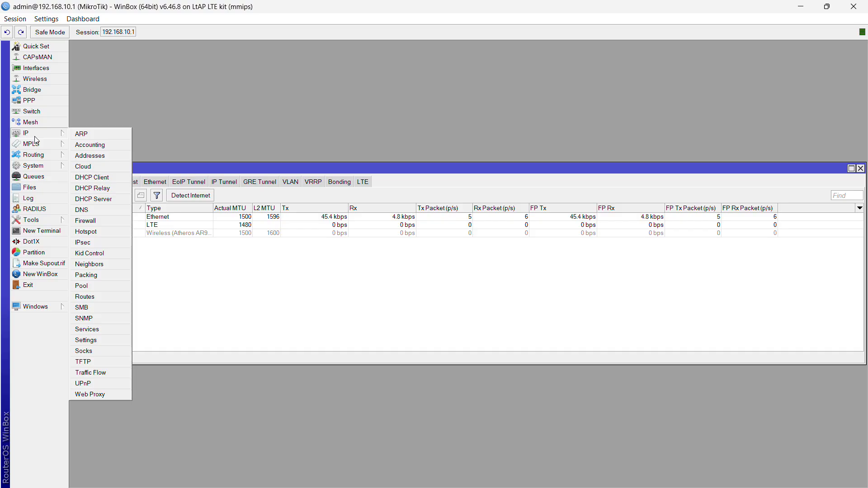
{"action": "mouse_move", "coordinate": [49, 143]}
{"action": "left_click", "coordinate": [82, 164]}
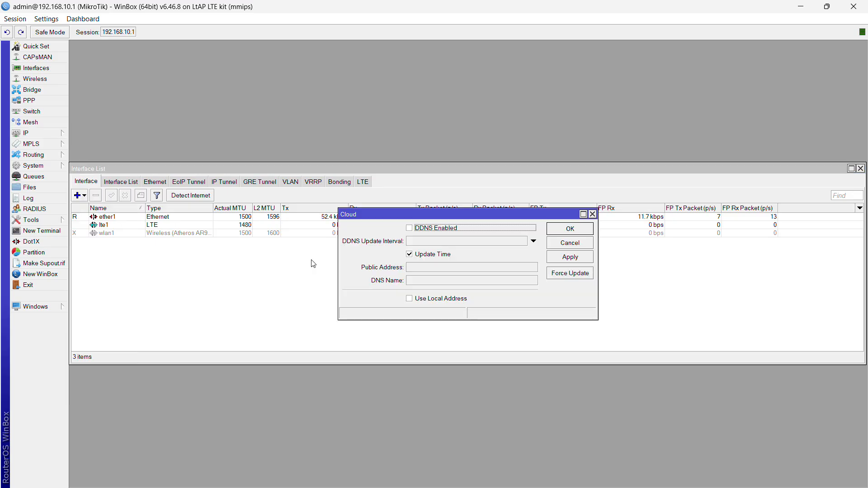
{"action": "left_click", "coordinate": [410, 230]}
{"action": "left_click", "coordinate": [563, 233]}
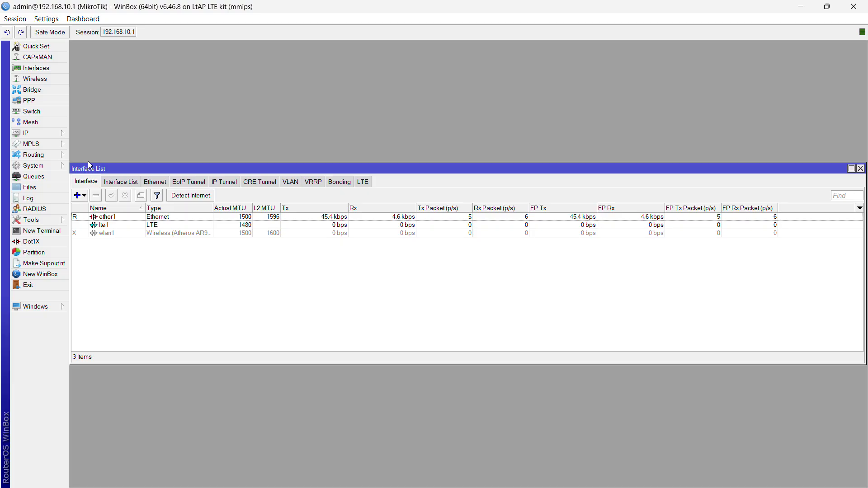
Open the router's system password dialog and try to set a new login password by filling in the new and confirmation fields.
{"action": "left_click", "coordinate": [56, 168]}
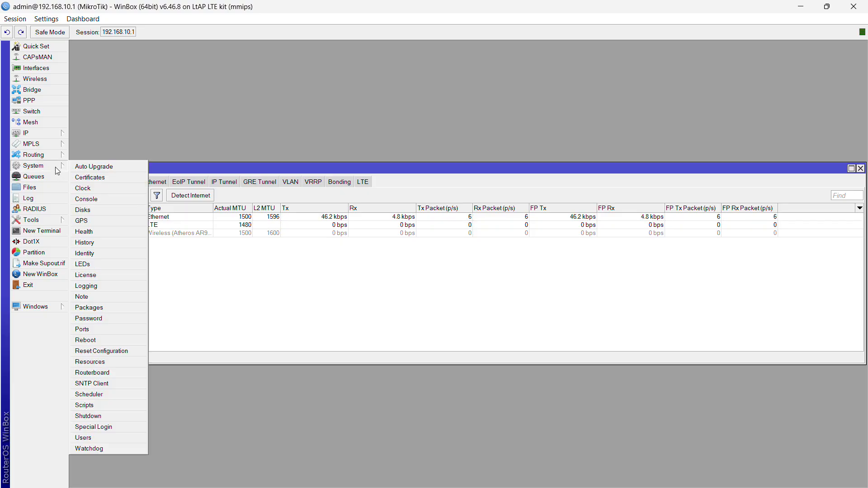
{"action": "left_click", "coordinate": [90, 318]}
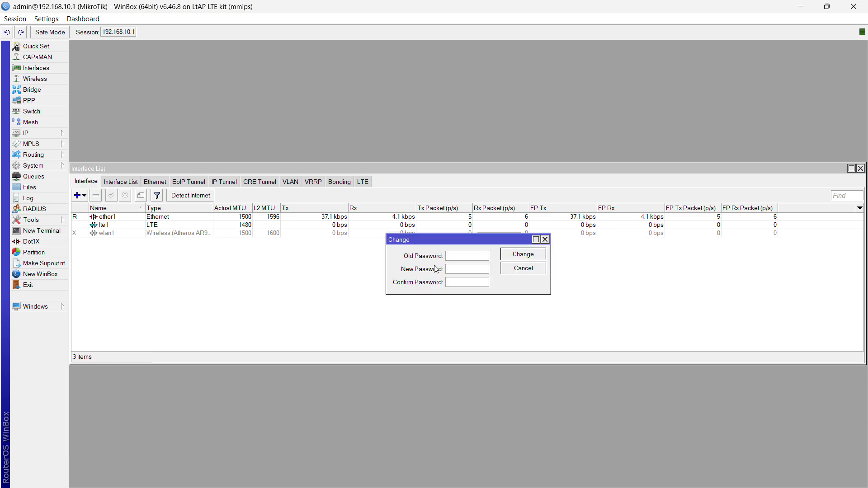
{"action": "left_click", "coordinate": [466, 270]}
{"action": "type", "text": "*********"}
{"action": "key", "text": "Tab"}
{"action": "type", "text": "*******"}
{"action": "left_click", "coordinate": [530, 254]}
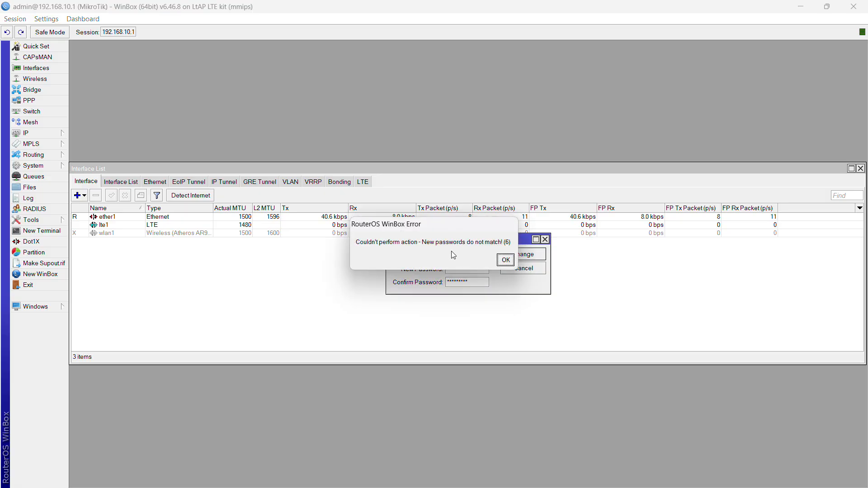
{"action": "left_click", "coordinate": [505, 260]}
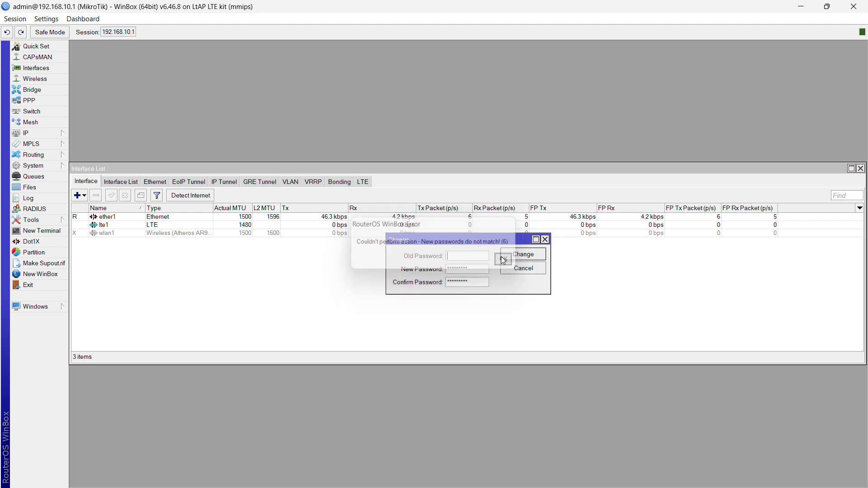
Clear and re-enter the new password and its confirmation, and apply the password change.
{"action": "key", "text": "BackSpace"}
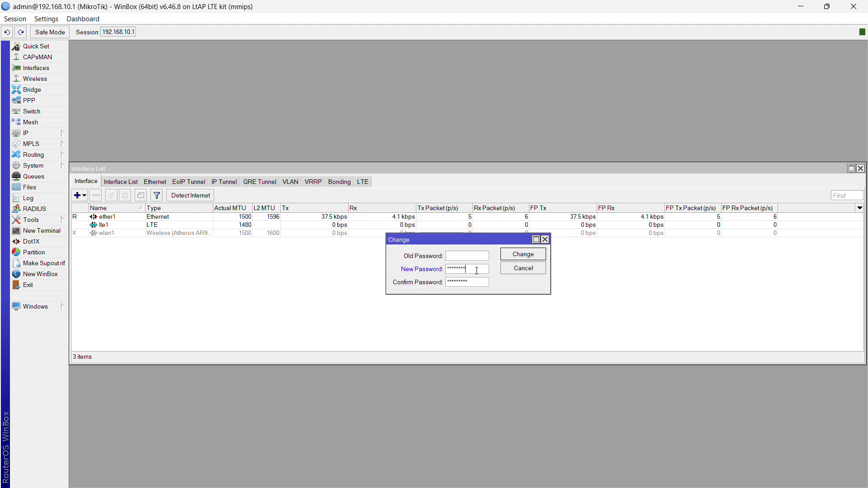
{"action": "key", "text": "BackSpace"}
{"action": "key", "text": "BackSpace"}
{"action": "key", "text": "BackSpace"}
{"action": "key", "text": "BackSpace"}
{"action": "key", "text": "BackSpace"}
{"action": "key", "text": "BackSpace"}
{"action": "key", "text": "BackSpace"}
{"action": "key", "text": "BackSpace"}
{"action": "key", "text": "BackSpace"}
{"action": "key", "text": "BackSpace"}
{"action": "key", "text": "BackSpace"}
{"action": "key", "text": "BackSpace"}
{"action": "key", "text": "BackSpace"}
{"action": "key", "text": "BackSpace"}
{"action": "key", "text": "BackSpace"}
{"action": "key", "text": "BackSpace"}
{"action": "key", "text": "BackSpace"}
{"action": "type", "text": "********"}
{"action": "left_click", "coordinate": [453, 268]}
{"action": "type", "text": "*******"}
{"action": "left_click", "coordinate": [520, 255]}
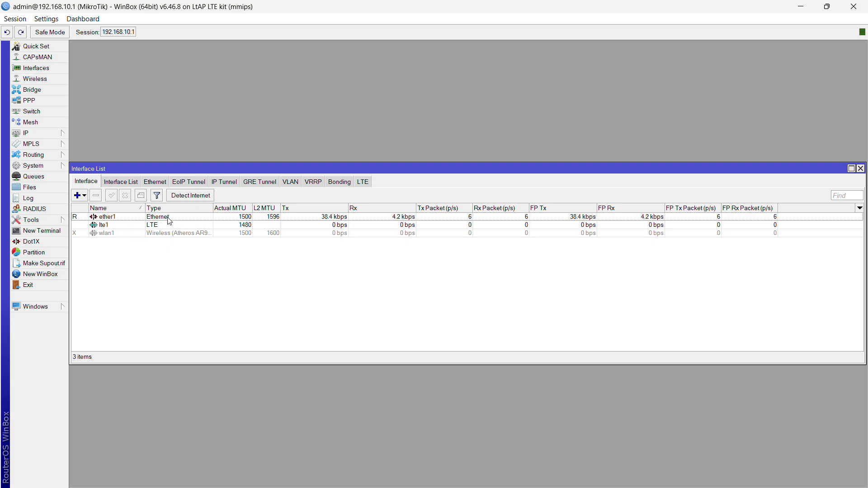
Review the DHCP server's leases, network settings and server entry.
{"action": "left_click", "coordinate": [121, 182]}
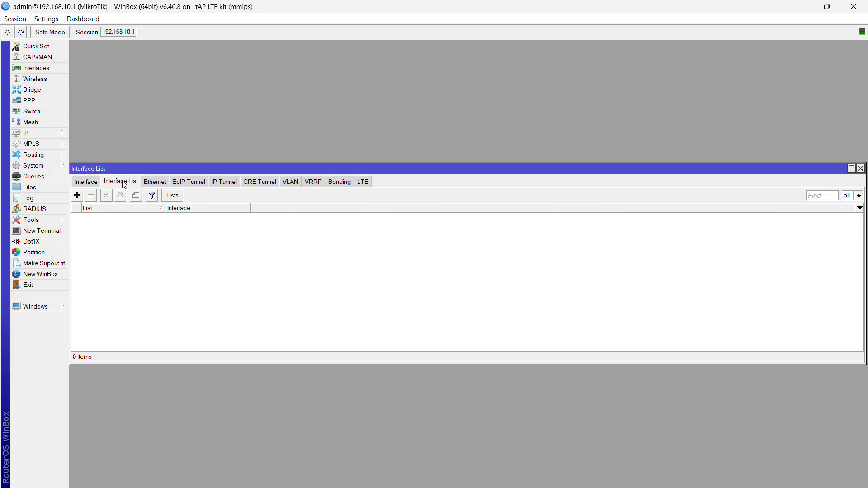
{"action": "left_click", "coordinate": [52, 134]}
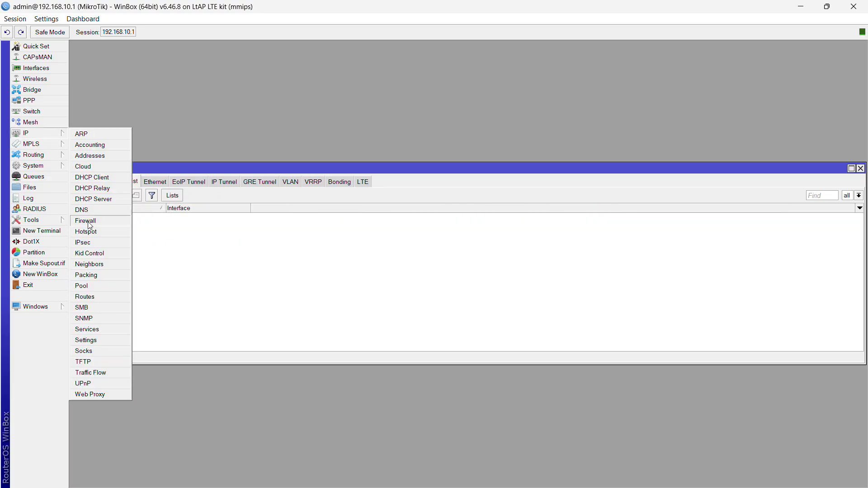
{"action": "left_click", "coordinate": [97, 199]}
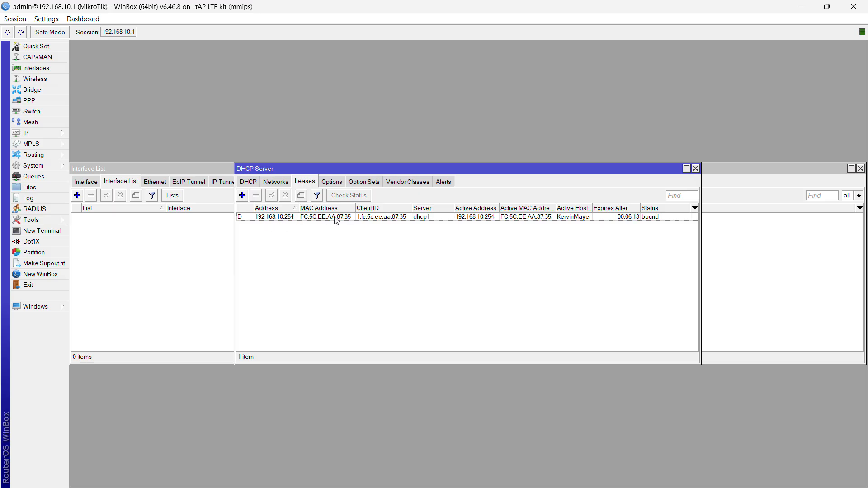
{"action": "left_click", "coordinate": [276, 182]}
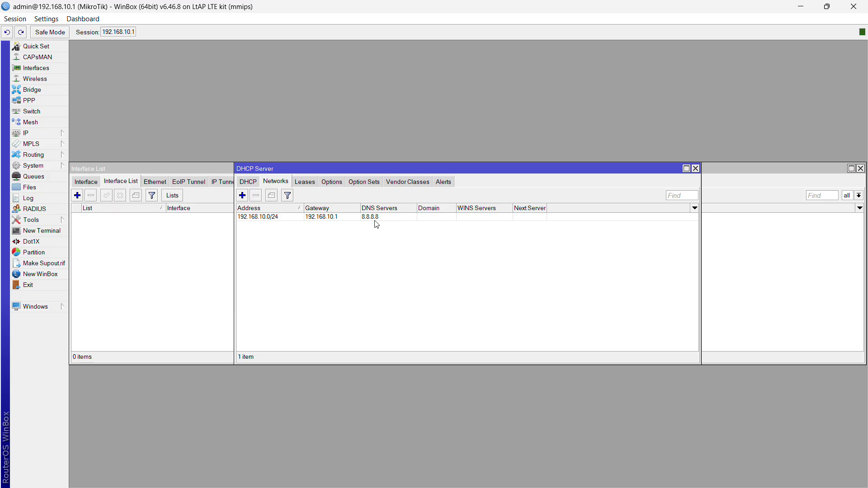
{"action": "left_click", "coordinate": [252, 182]}
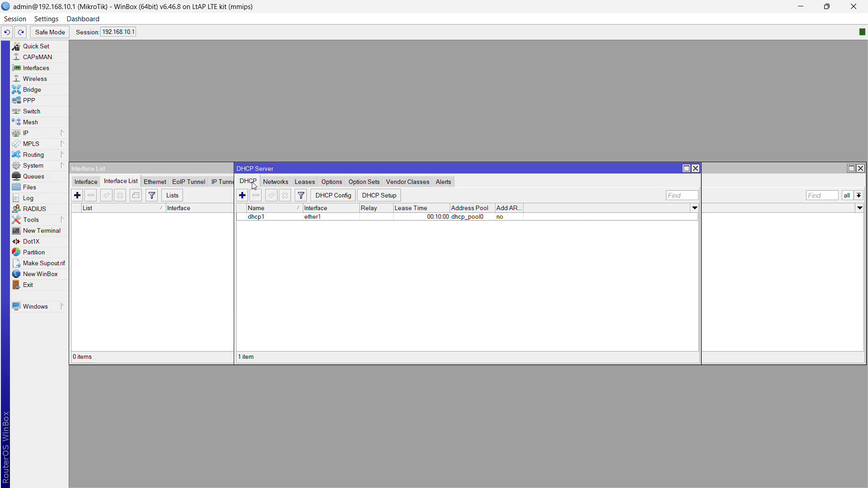
Open the IP firewall's NAT rules to review the masquerade rule.
{"action": "left_click", "coordinate": [41, 139]}
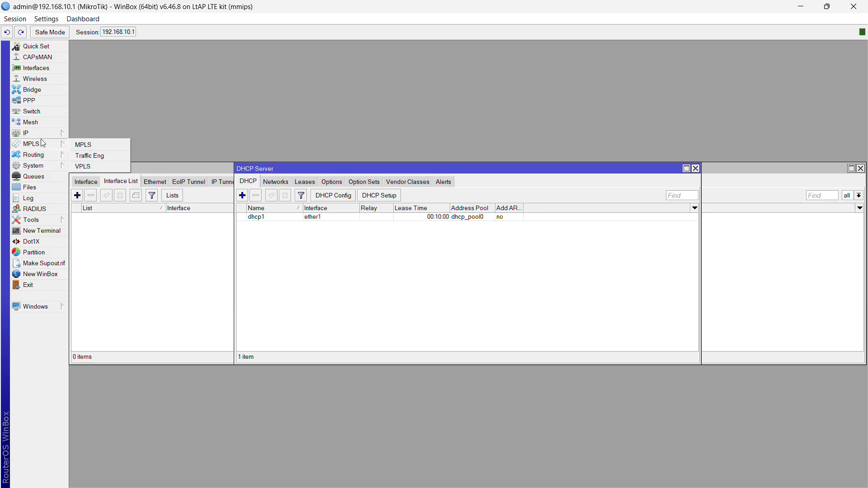
{"action": "left_click", "coordinate": [45, 138]}
{"action": "left_click", "coordinate": [45, 138]}
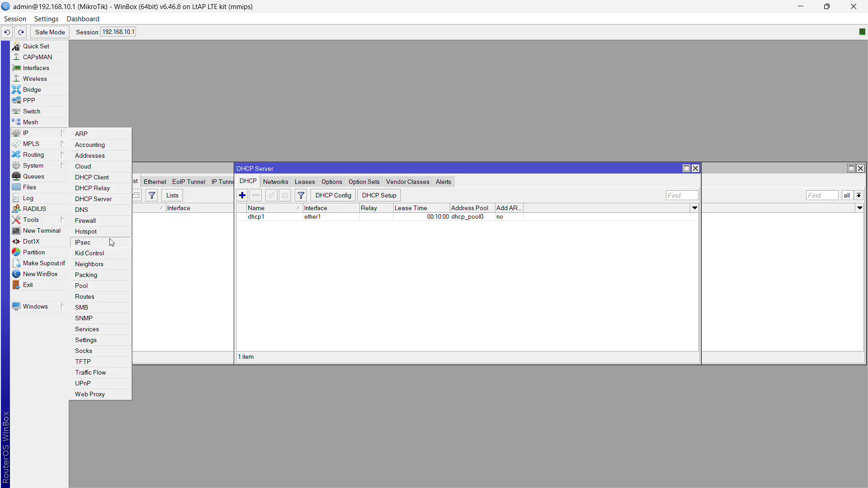
{"action": "left_click", "coordinate": [102, 218]}
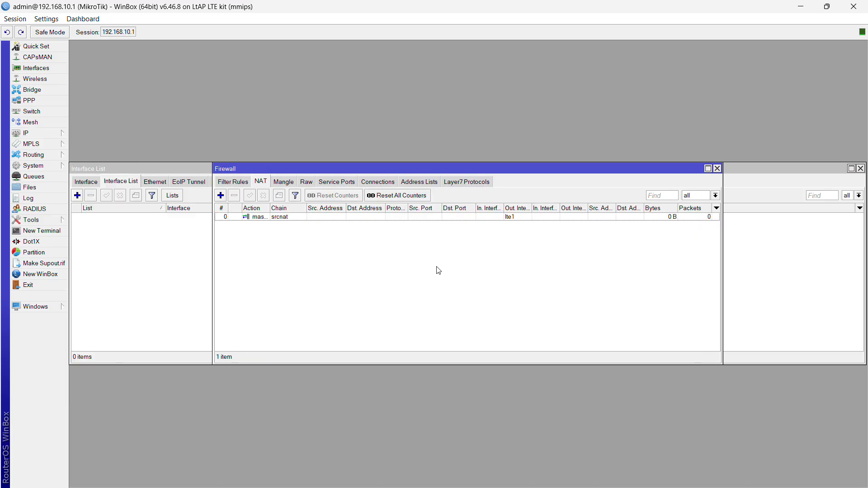